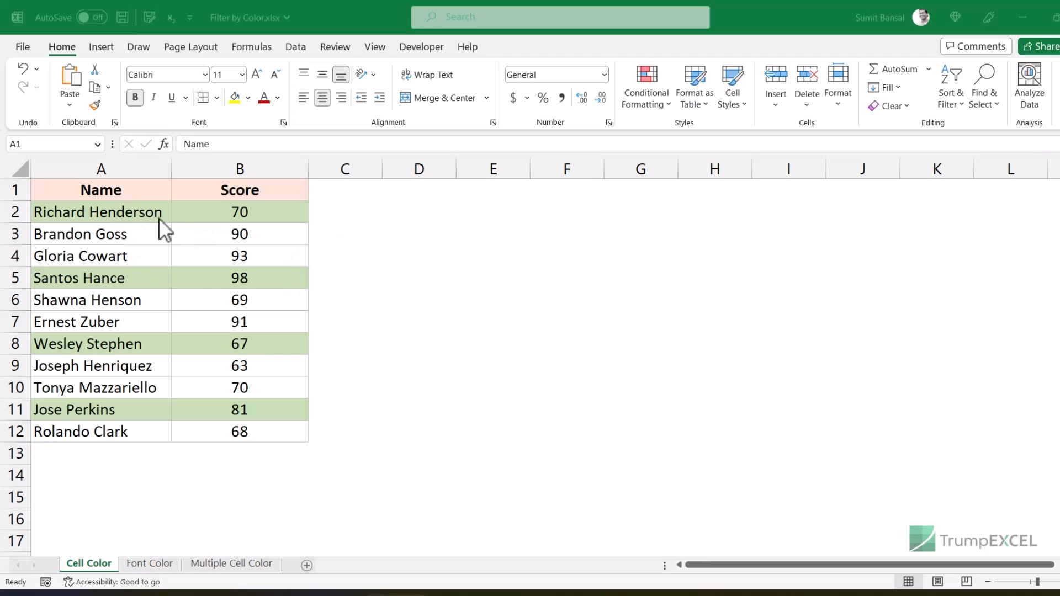
Look through the Font Color, Cell Color and Multiple Cell Color sheets, ending on the Cell Color sheet.
left_click(141, 564)
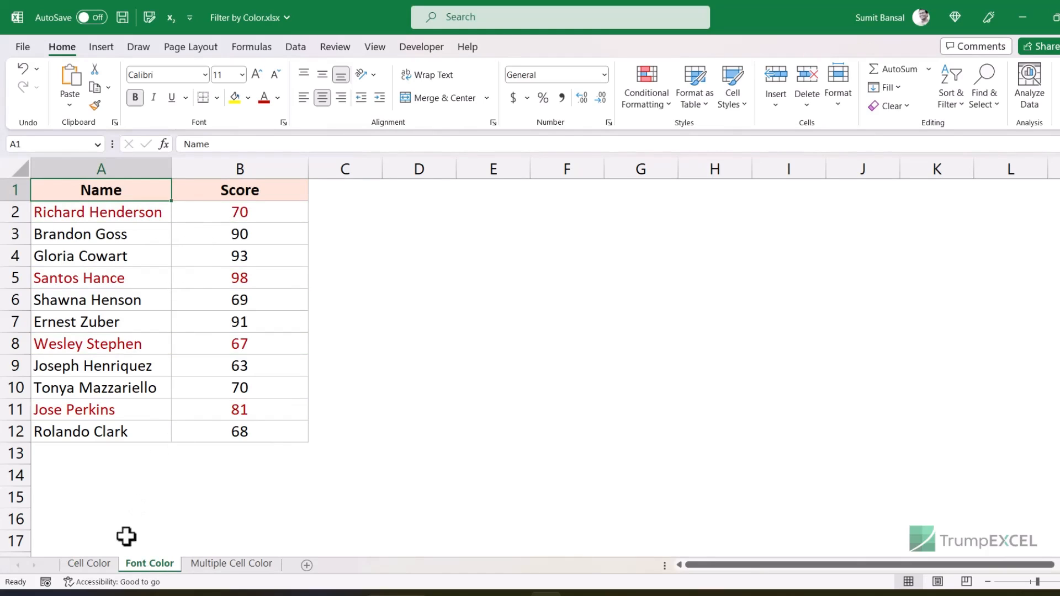
left_click(96, 564)
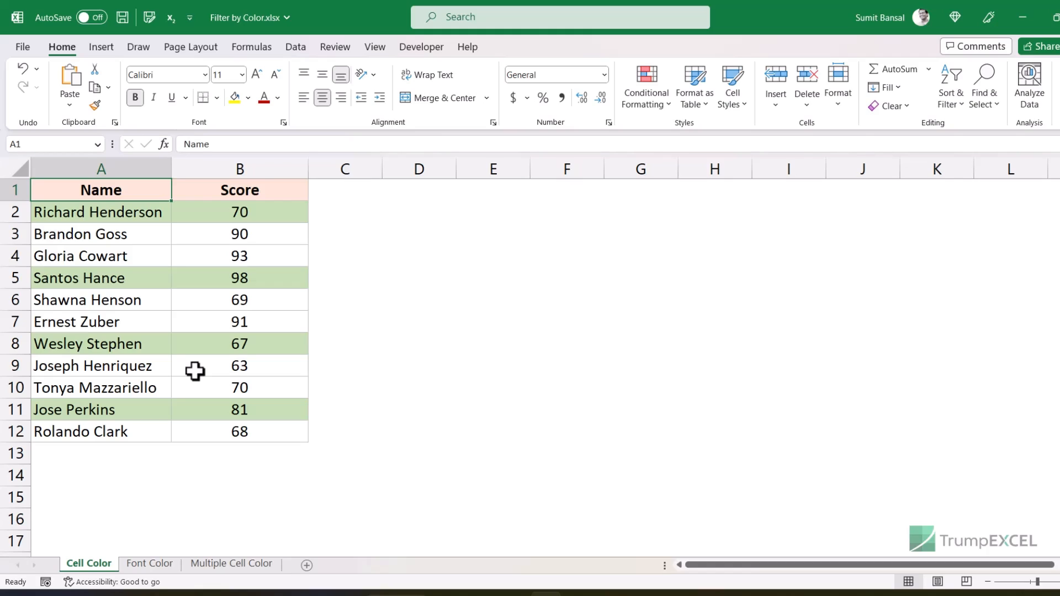
left_click(225, 565)
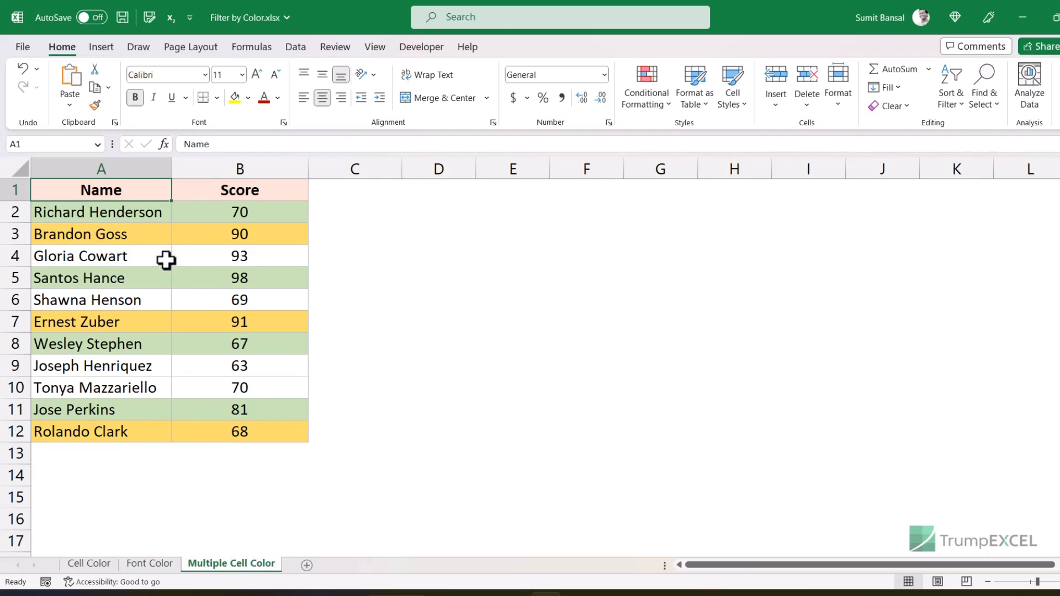
left_click(83, 564)
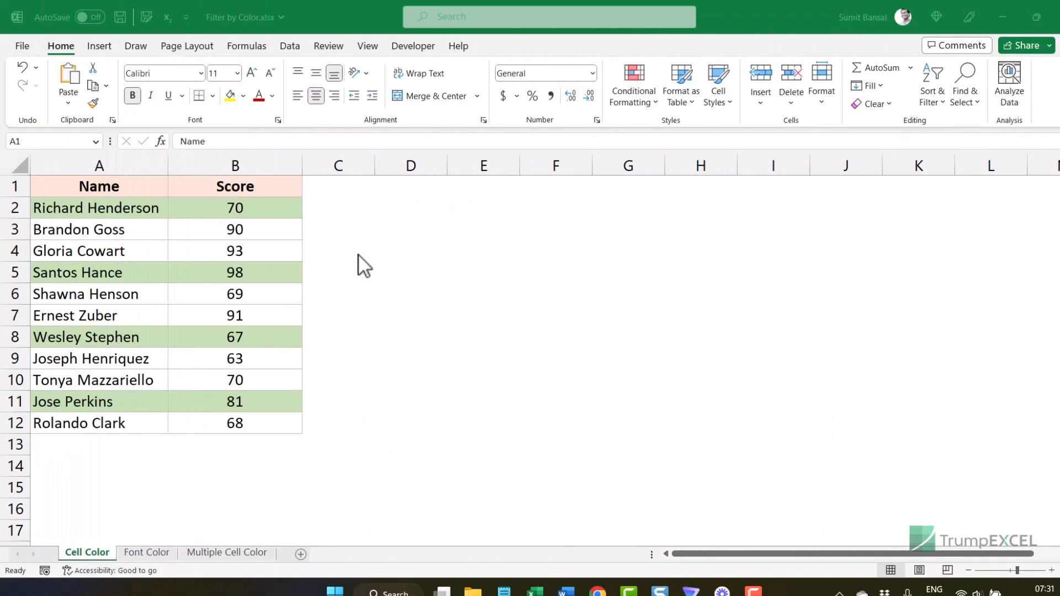
Filter the Cell Color sheet's table by the green fill color of cell B2.
right_click(218, 213)
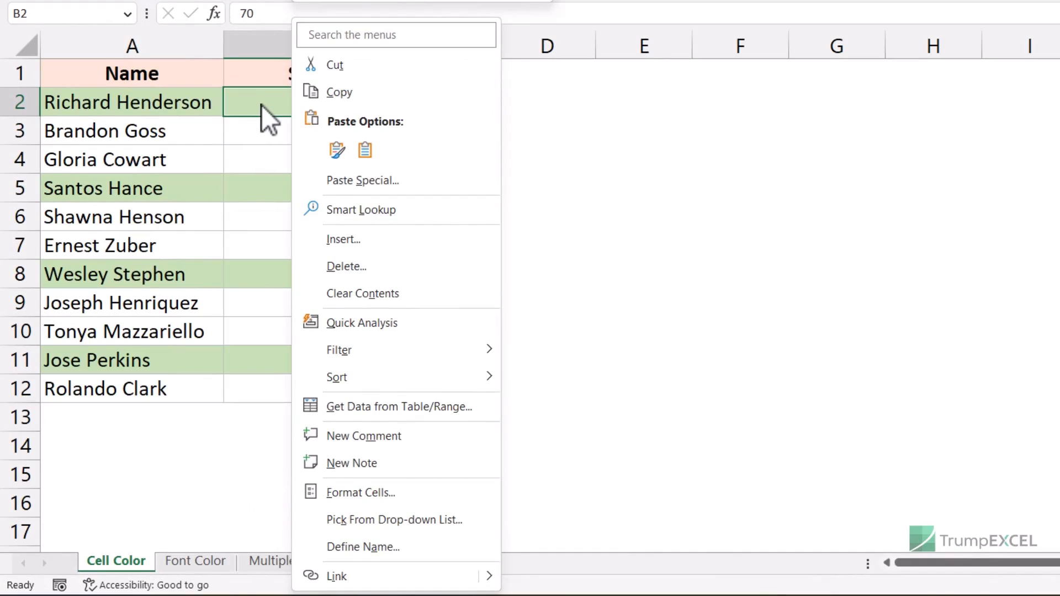
mouse_move(400, 352)
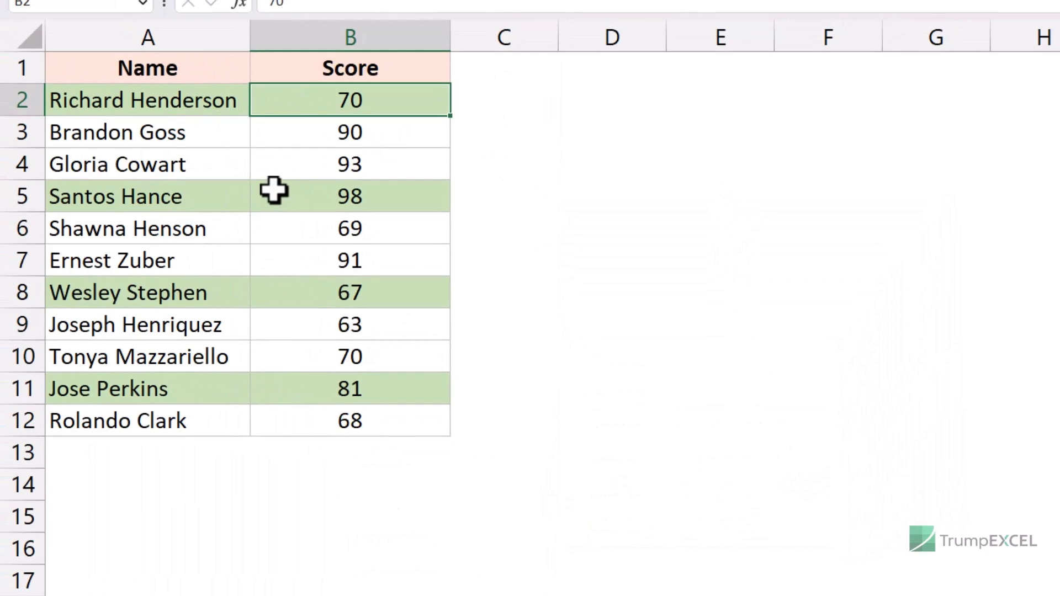
right_click(281, 102)
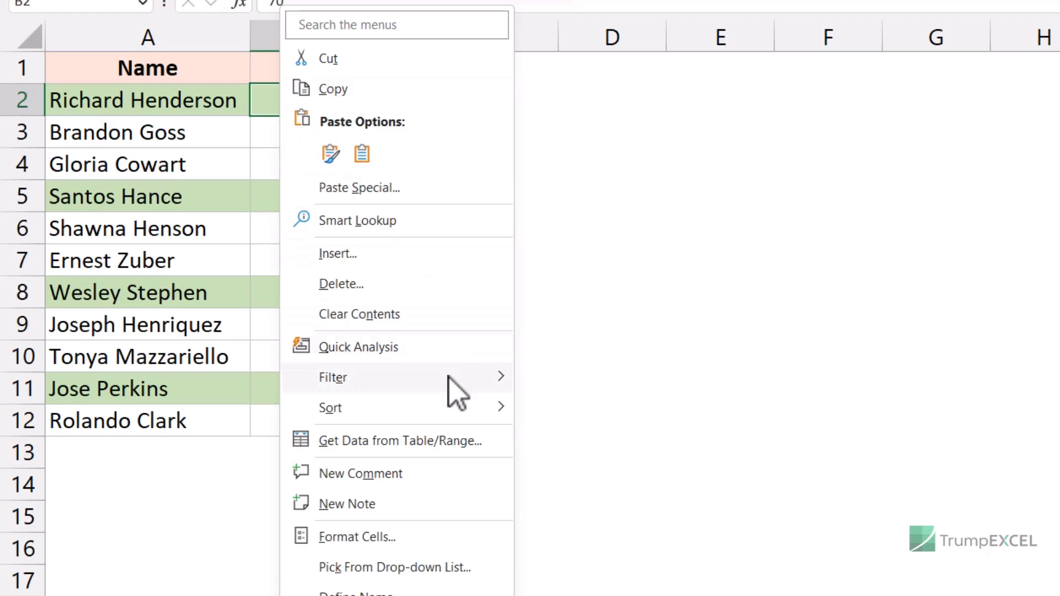
mouse_move(450, 381)
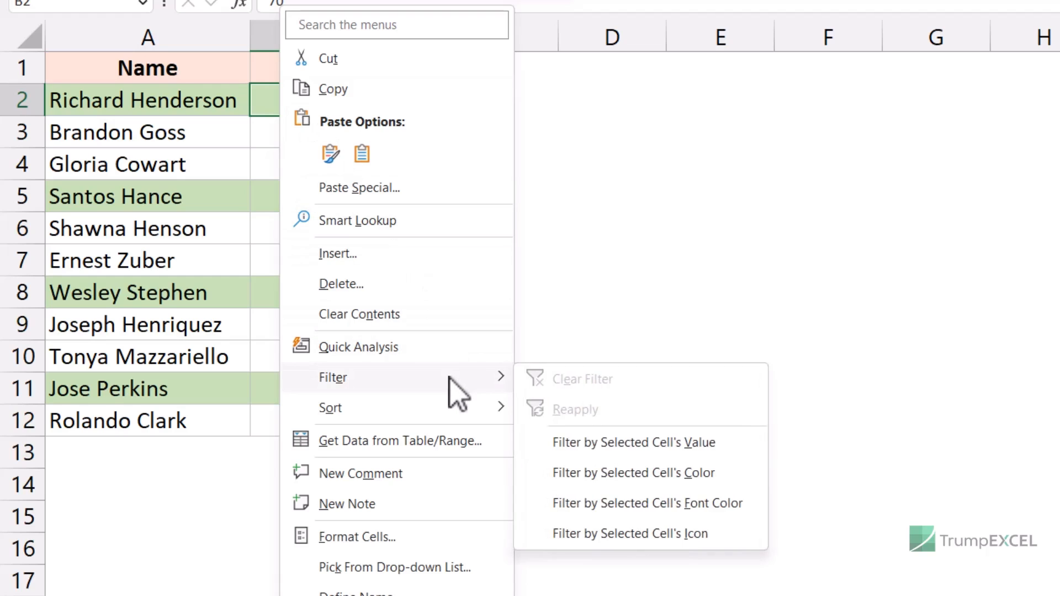
left_click(618, 474)
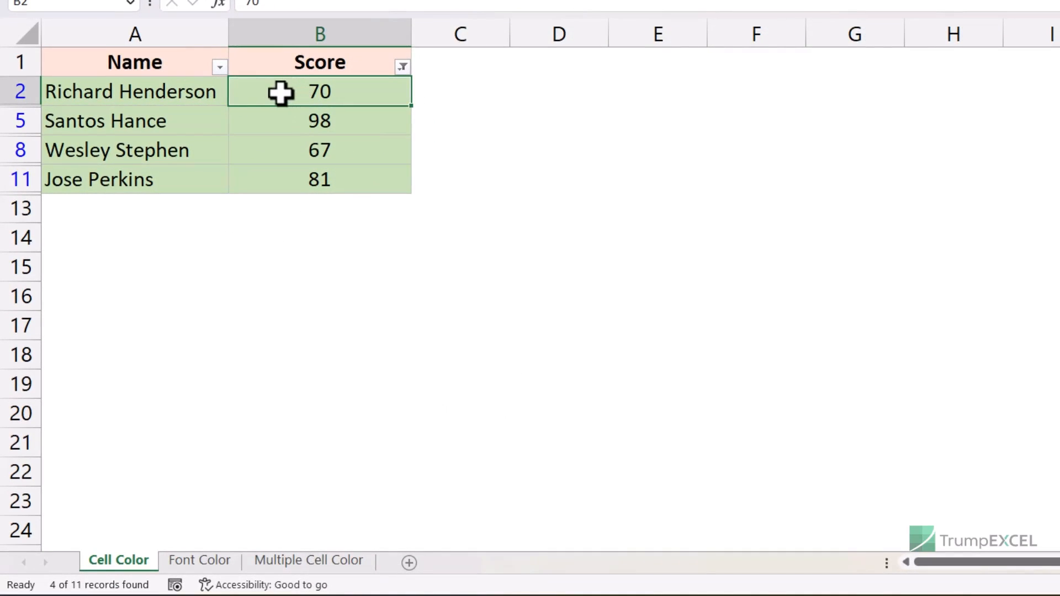
Clear the color filter from the Score column on the Cell Color sheet.
right_click(281, 93)
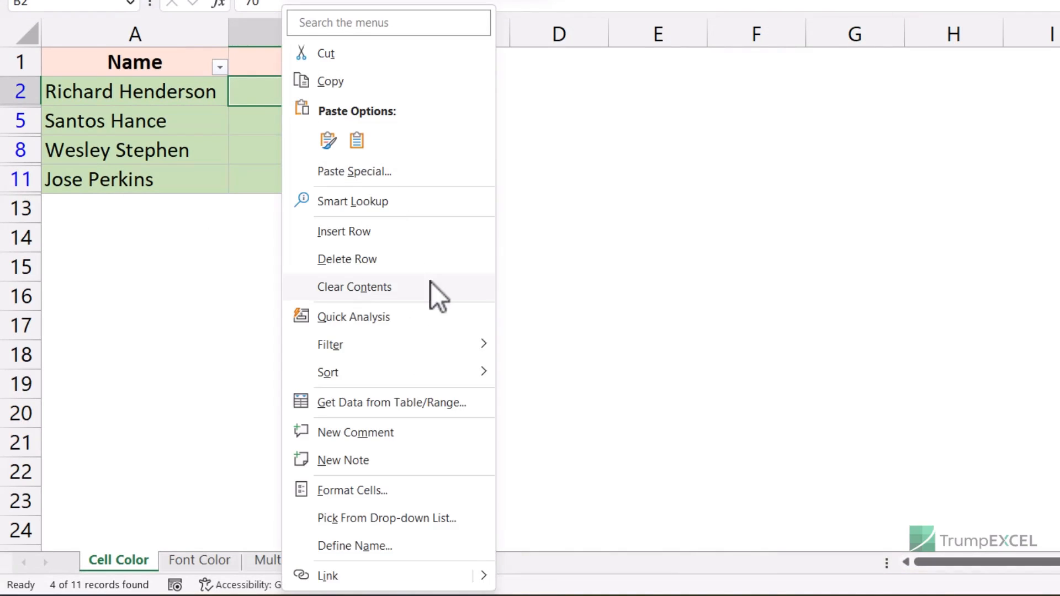
mouse_move(411, 336)
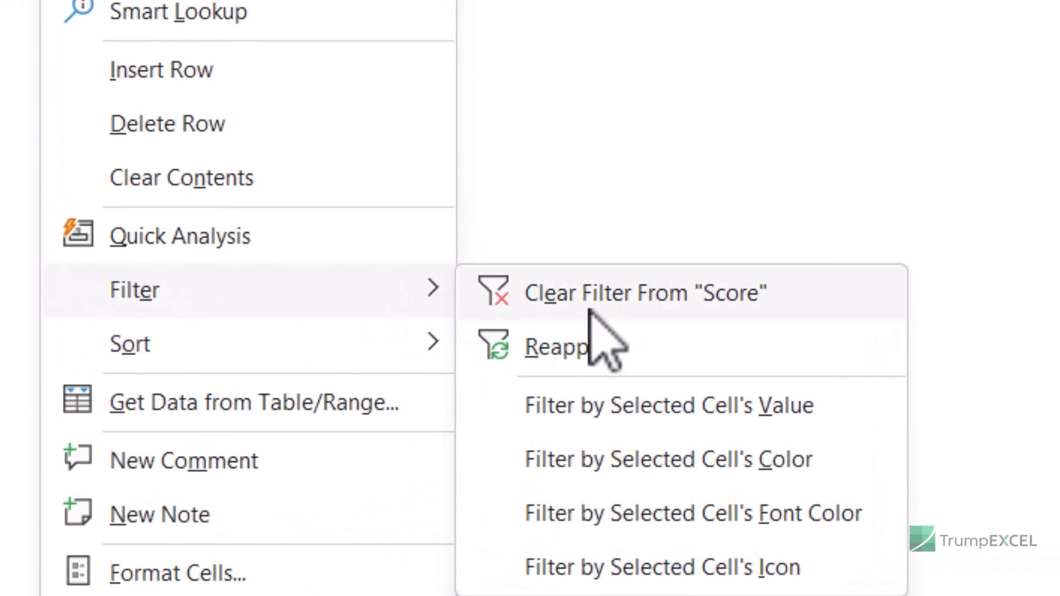
left_click(617, 308)
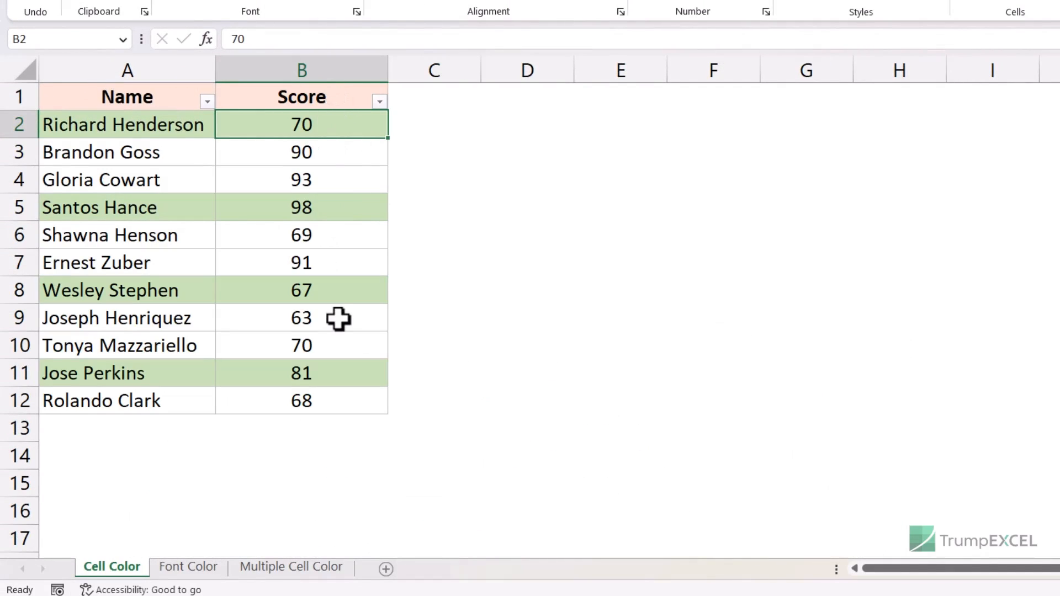
On the Font Color sheet, filter the table by the red font color of cell B2.
left_click(202, 568)
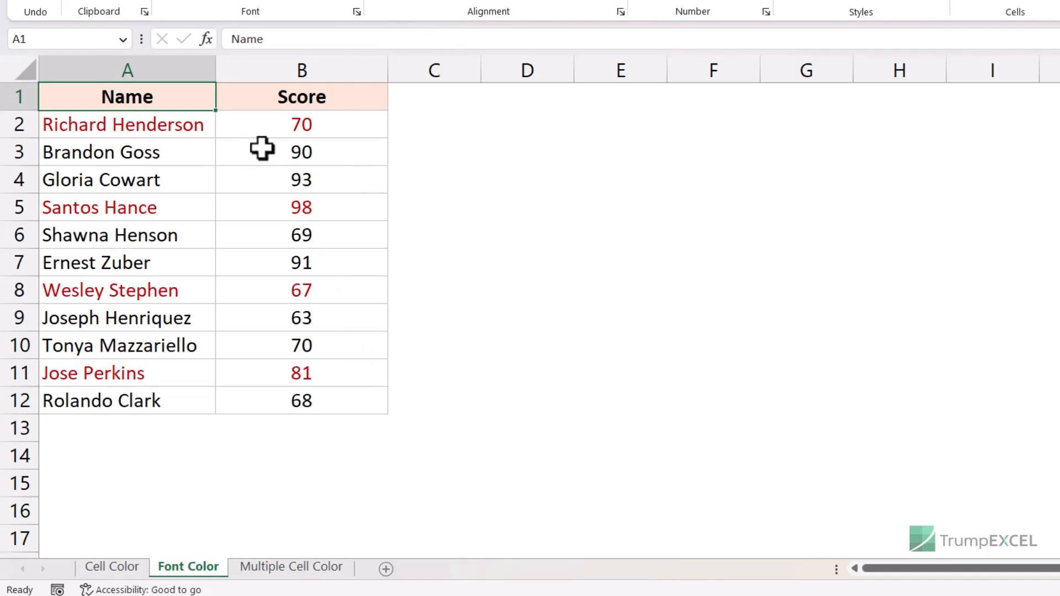
left_click(269, 124)
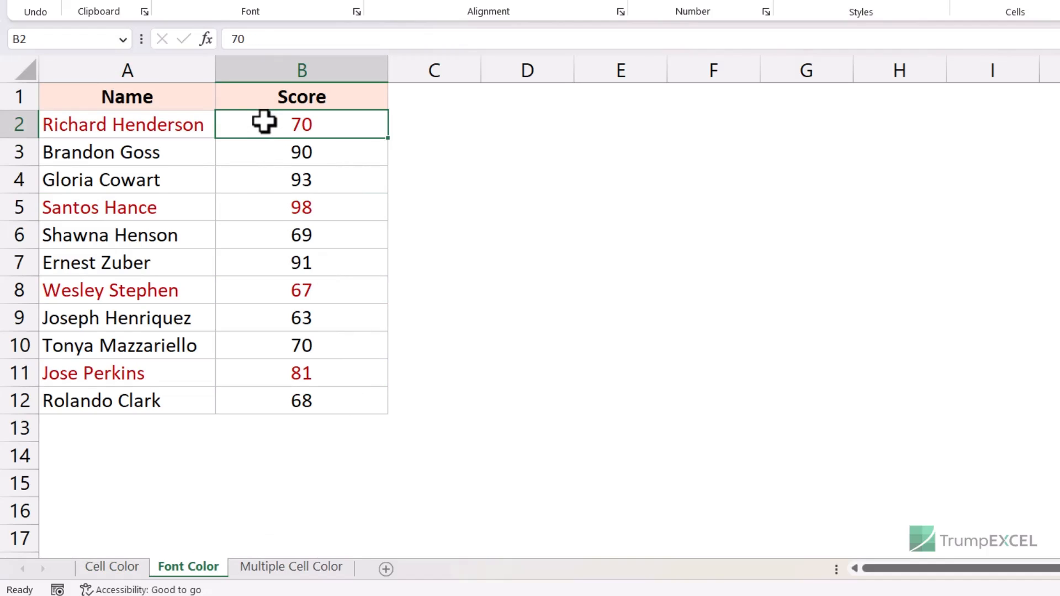
right_click(264, 125)
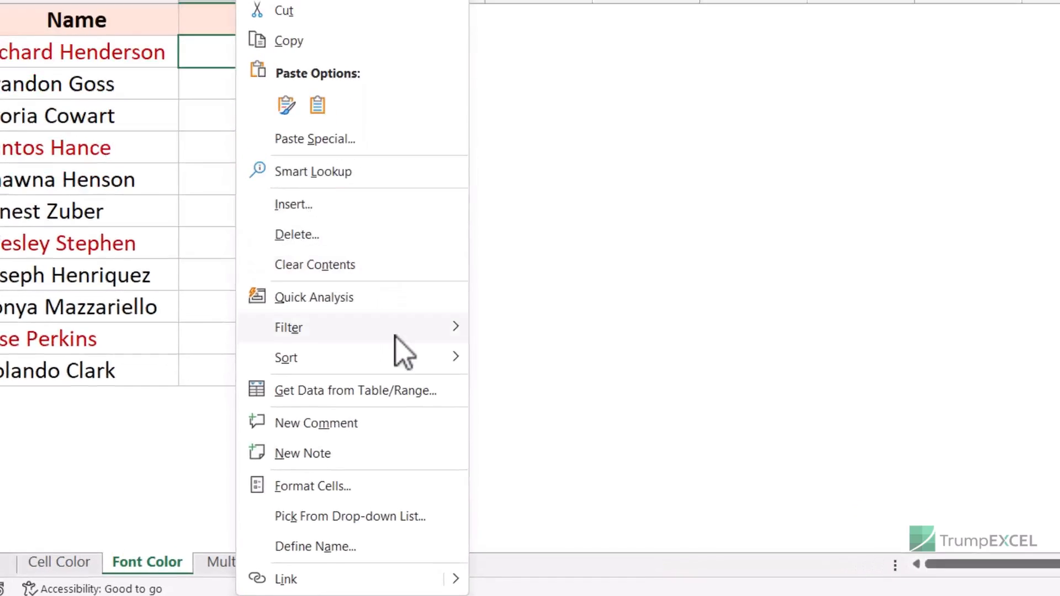
mouse_move(408, 360)
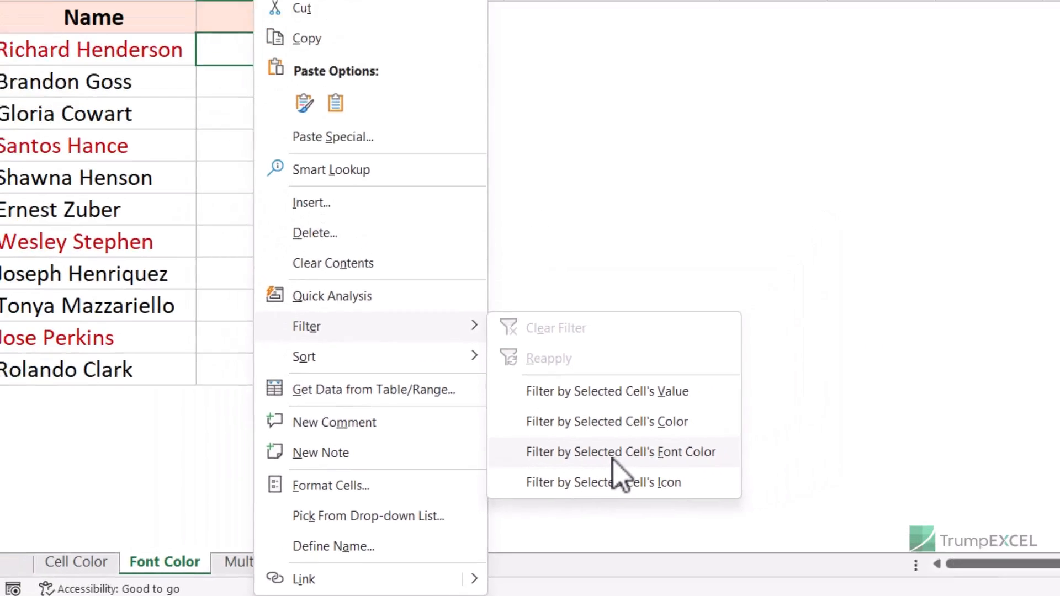
left_click(613, 458)
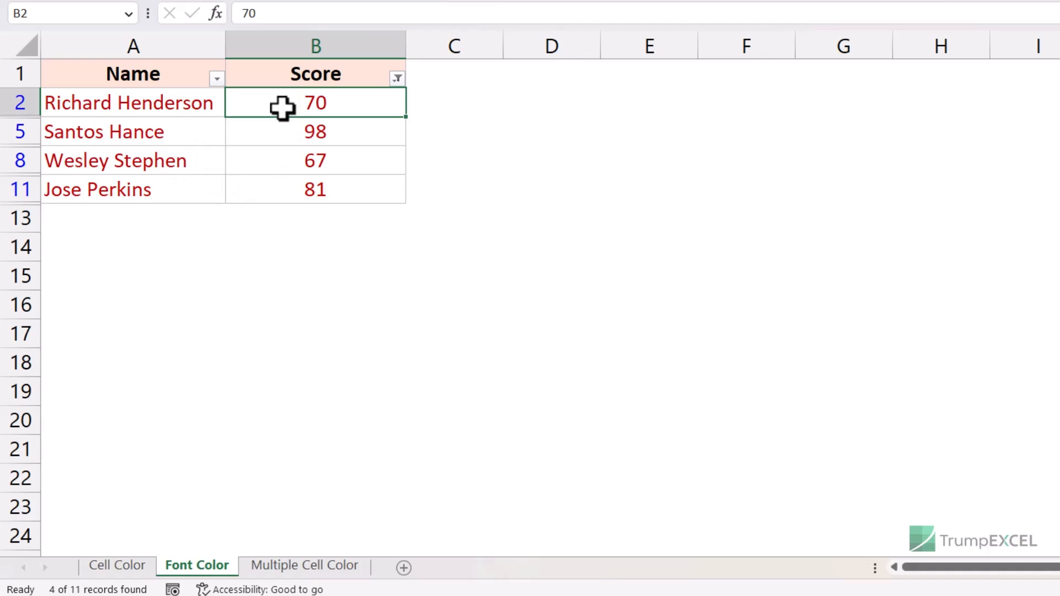
On the Multiple Cell Color sheet, filter the table by the yellow-orange fill color of cell B3.
left_click(135, 571)
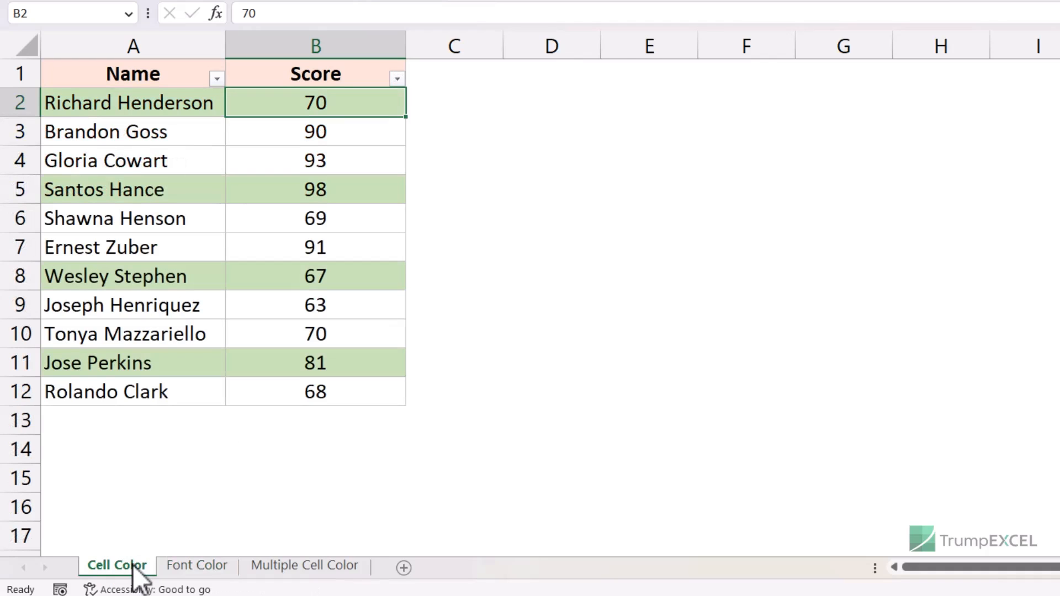
left_click(278, 573)
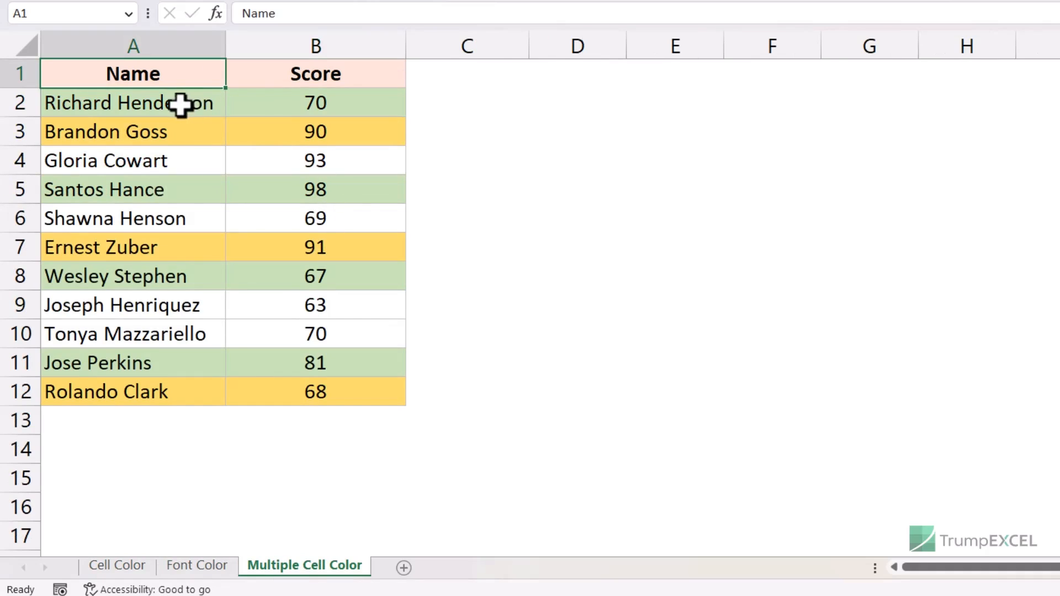
right_click(268, 132)
mouse_move(404, 351)
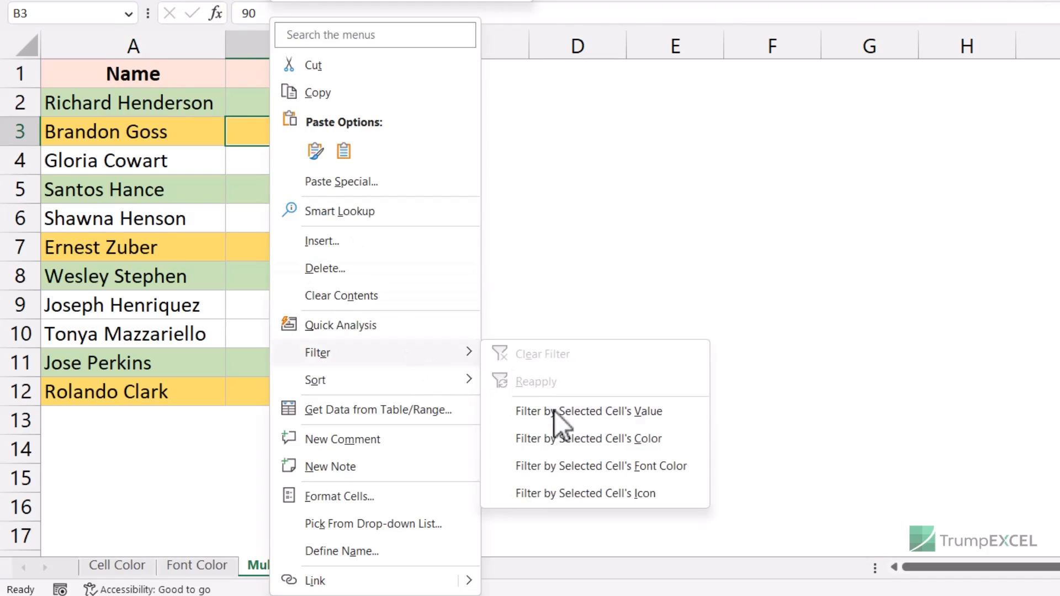
left_click(578, 441)
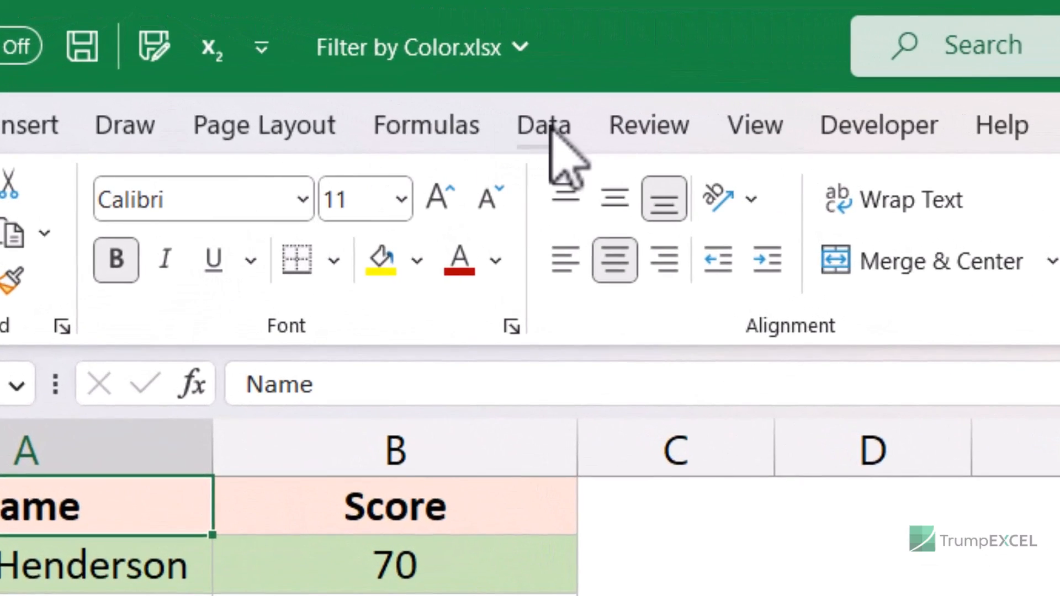
Turn on header filters for the Cell Color table and filter the Score column by the green cell color.
left_click(547, 127)
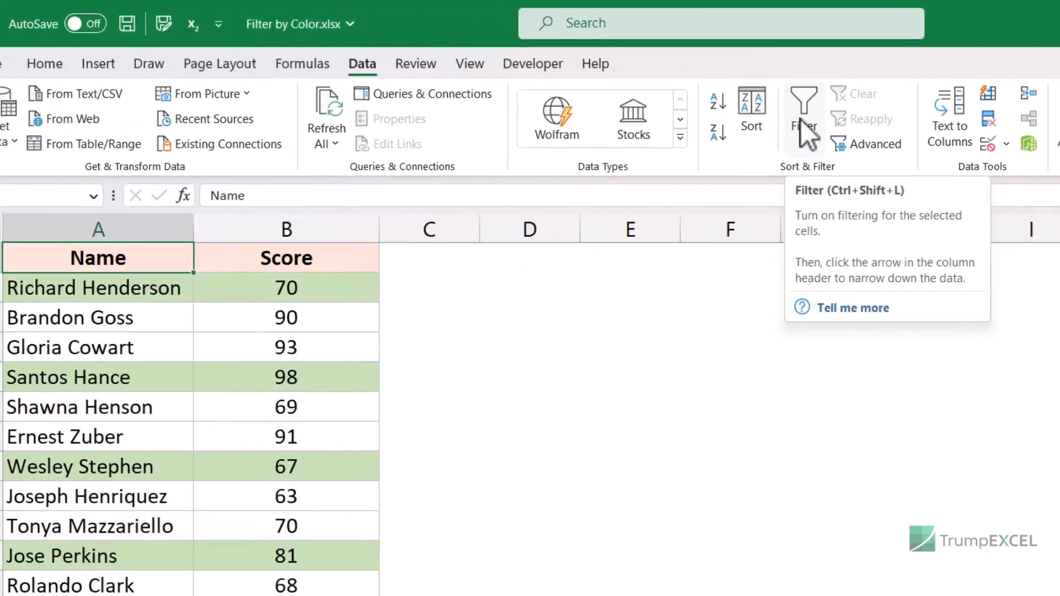
left_click(553, 260)
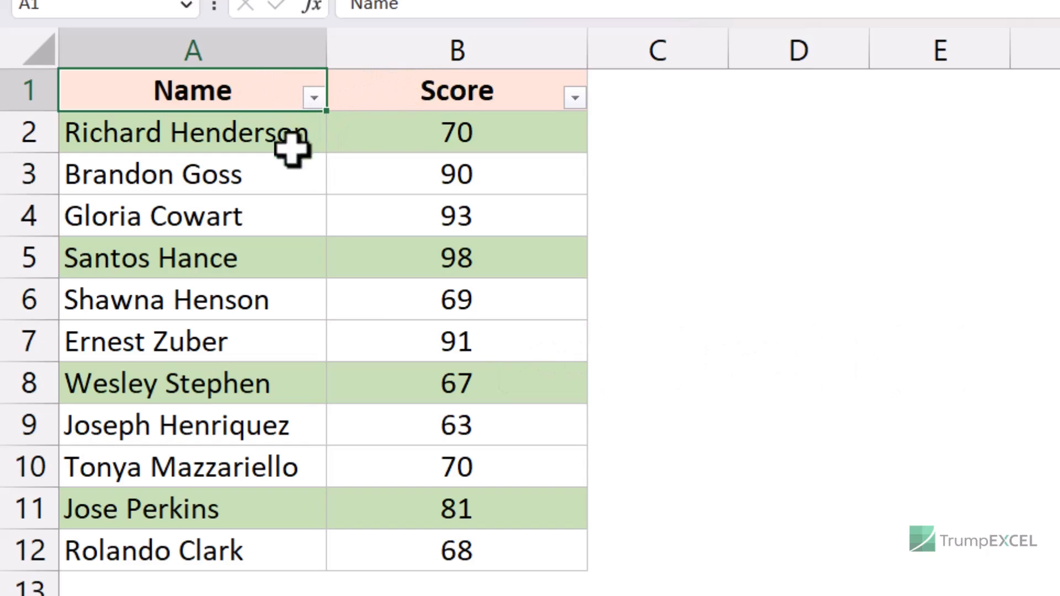
left_click(575, 99)
mouse_move(428, 329)
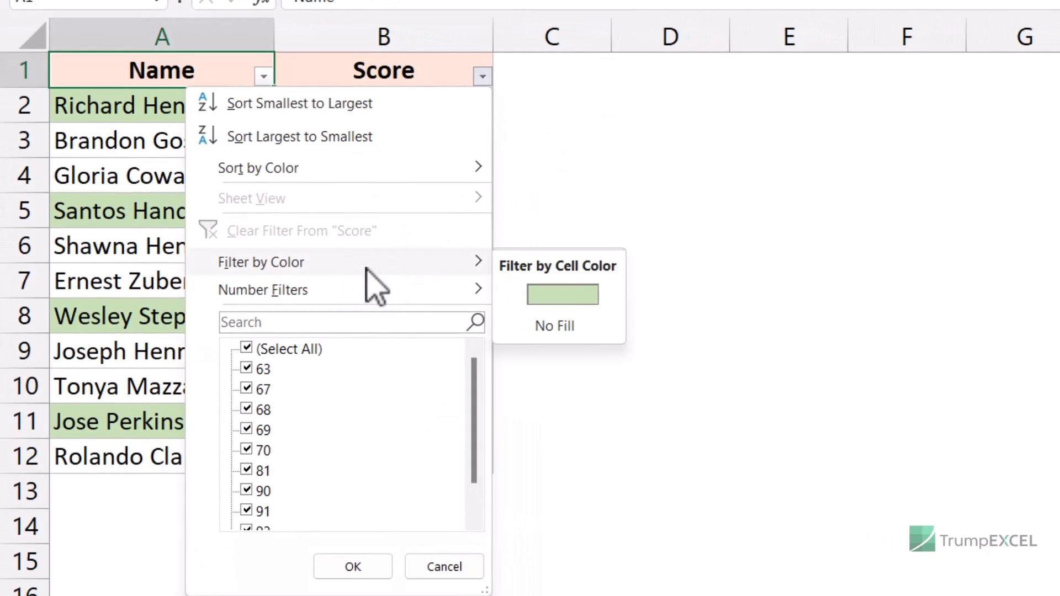
left_click(585, 207)
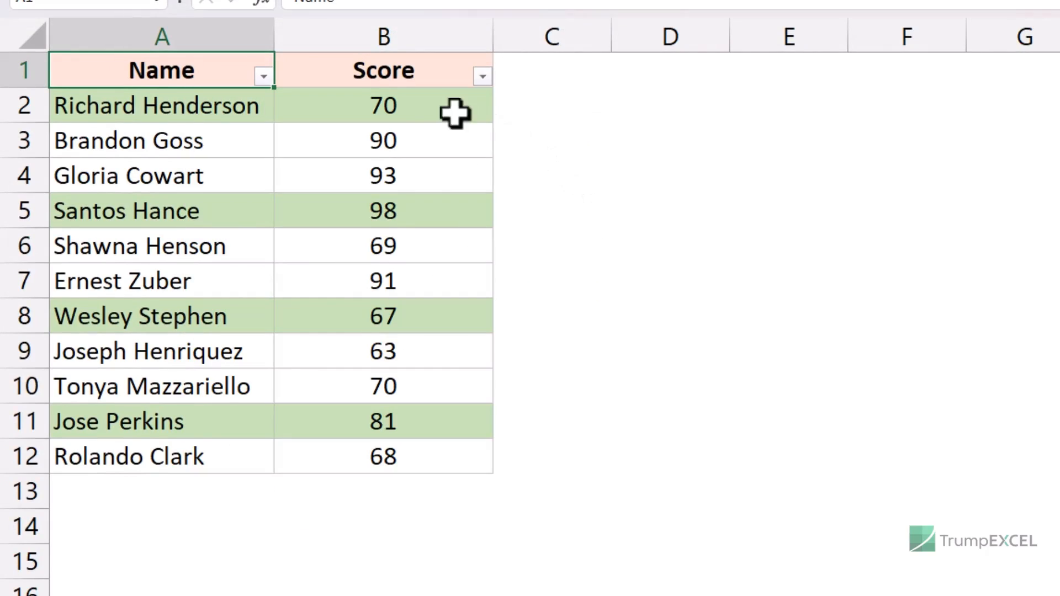
left_click(482, 77)
mouse_move(420, 269)
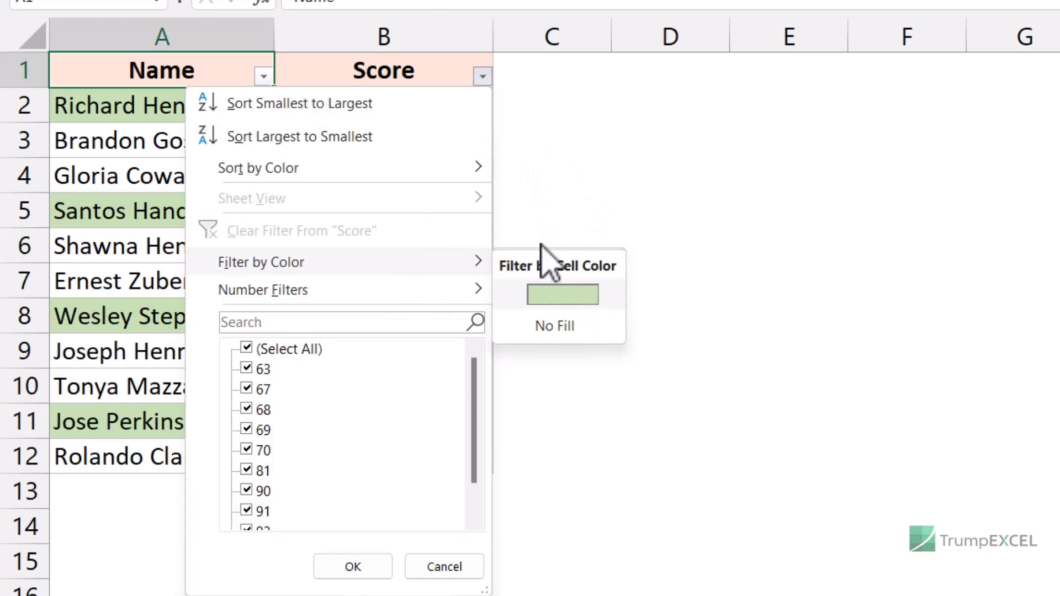
left_click(565, 296)
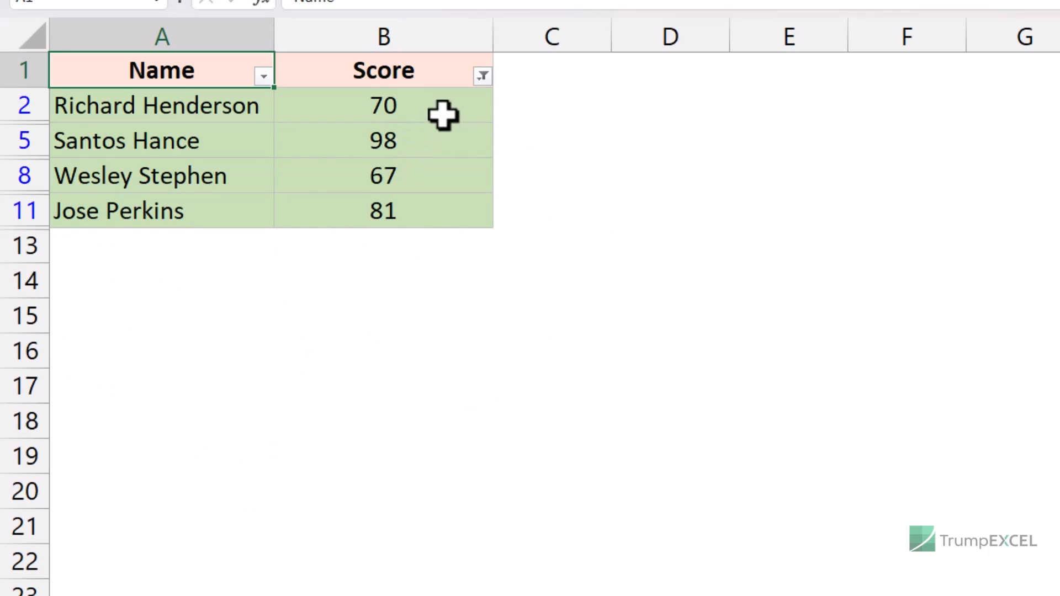
left_click(482, 76)
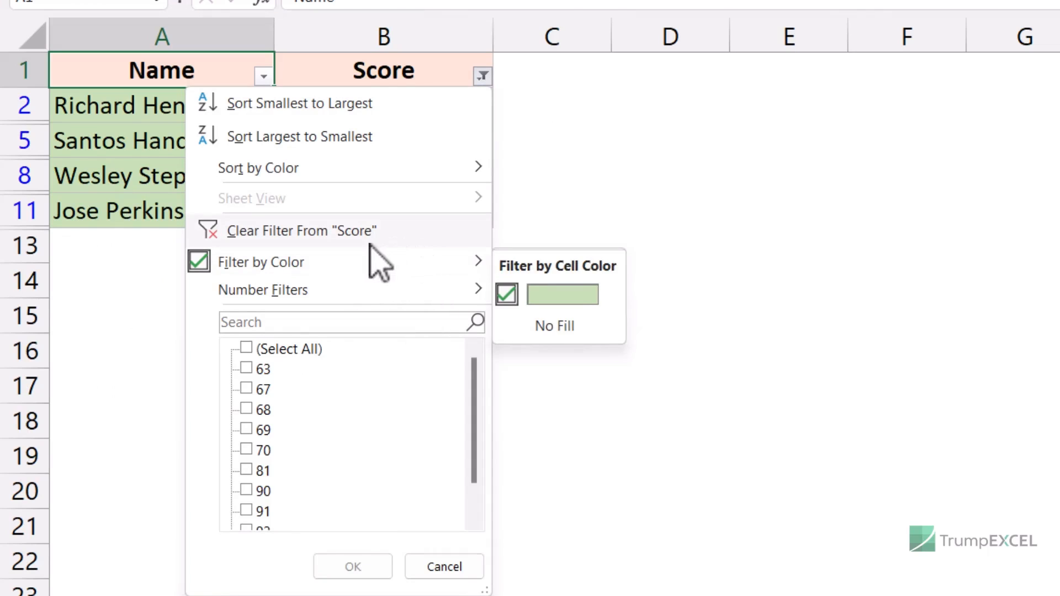
key("Escape")
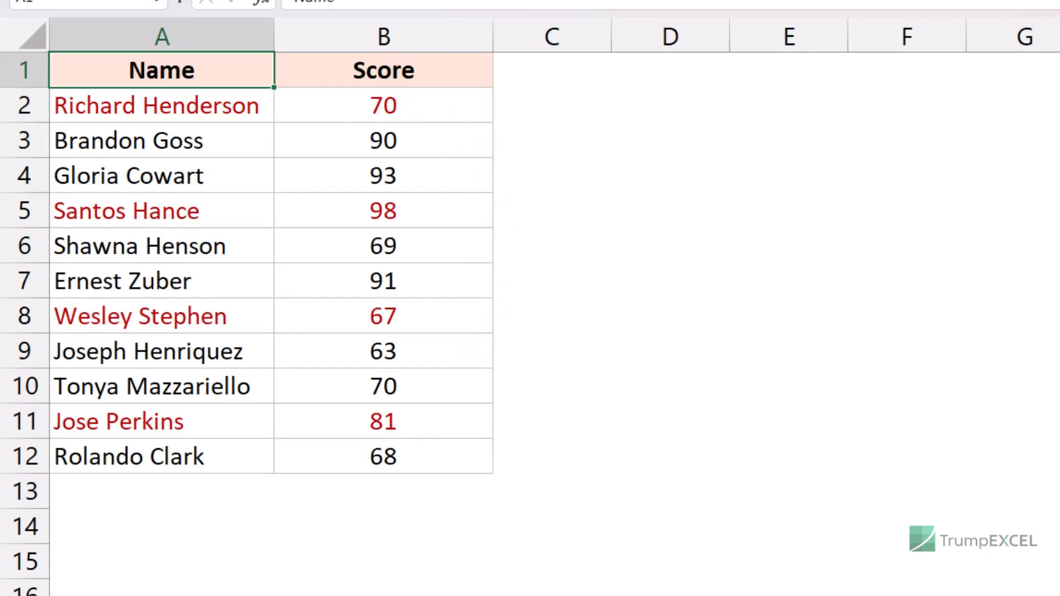
Turn on header filters for the Font Color table and filter the Score column by the dark red font color.
left_click(461, 79)
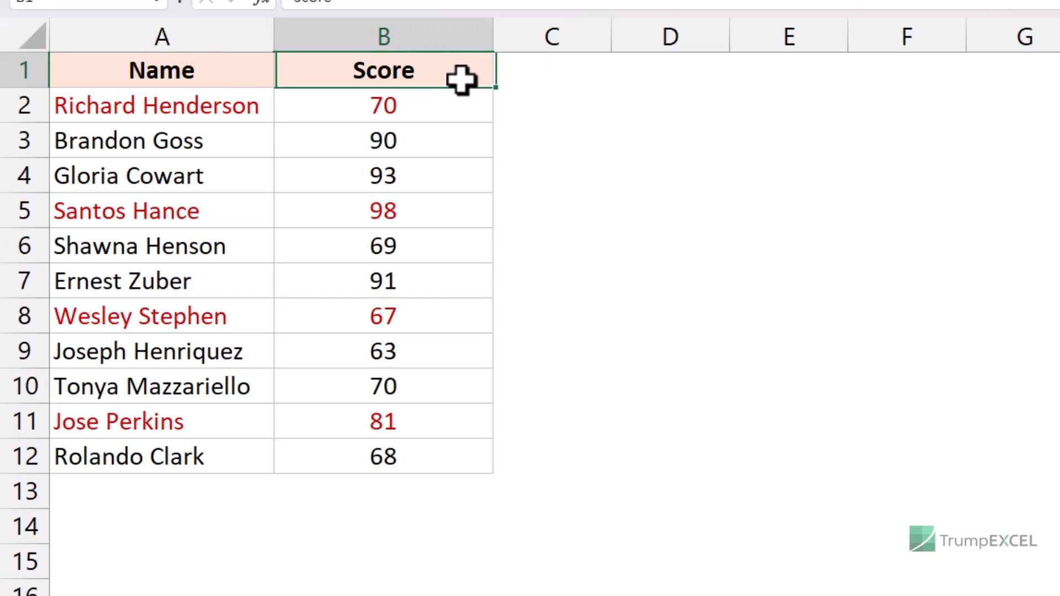
key("ctrl+shift+l")
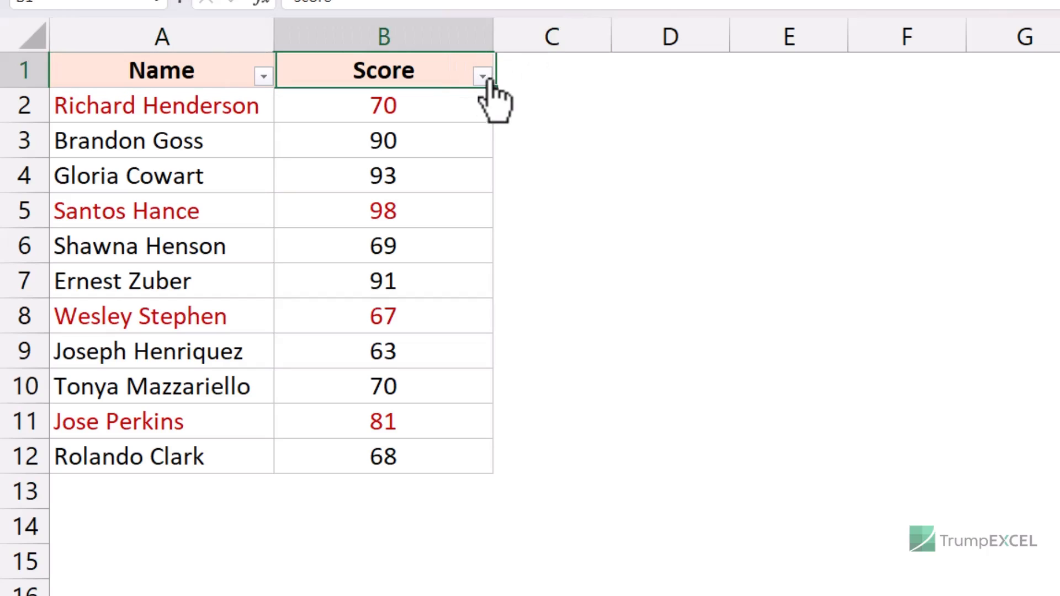
left_click(482, 79)
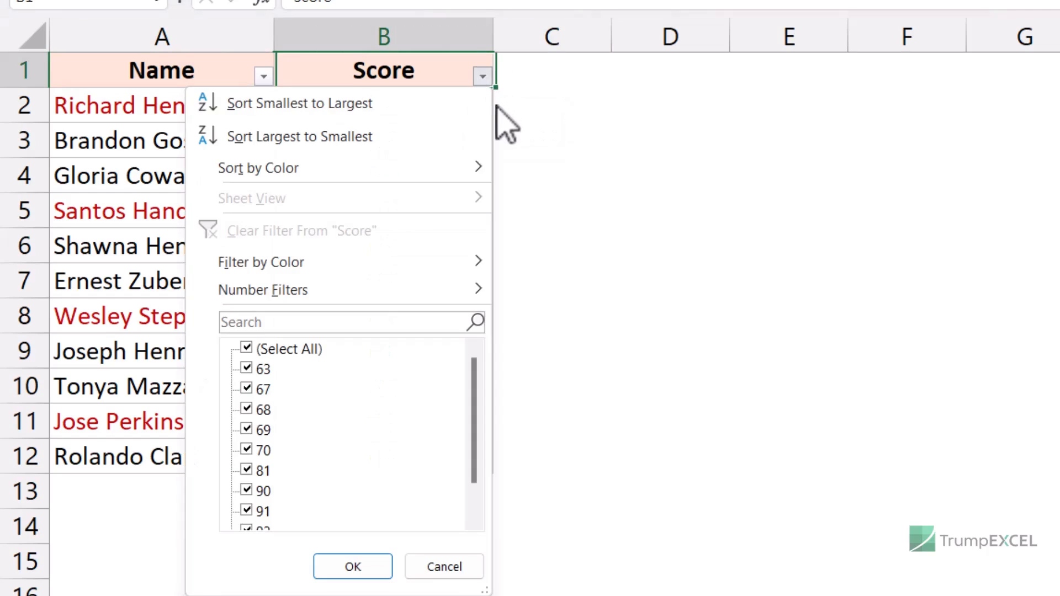
mouse_move(412, 268)
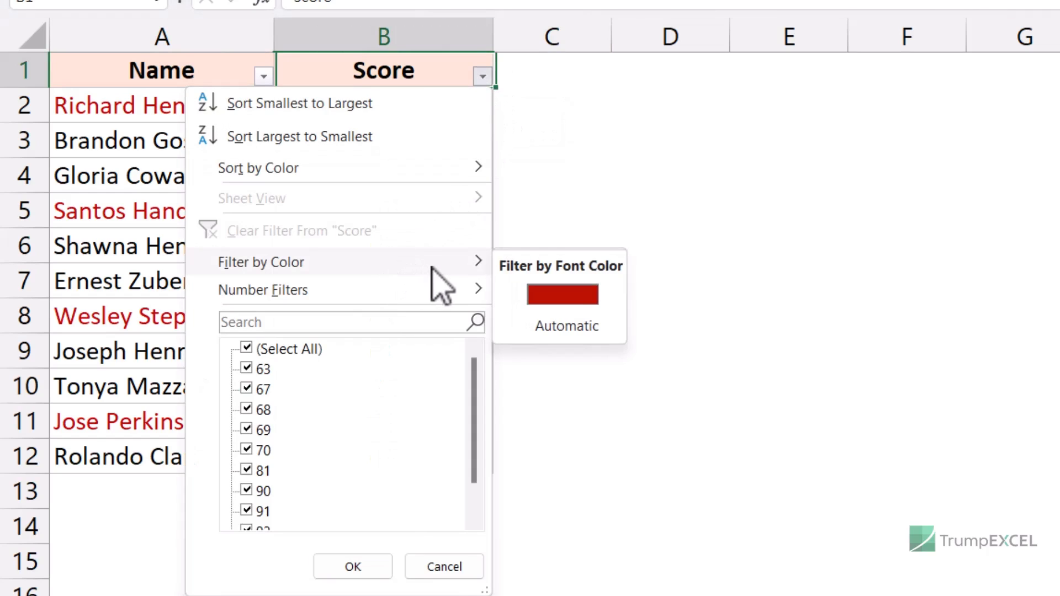
left_click(559, 298)
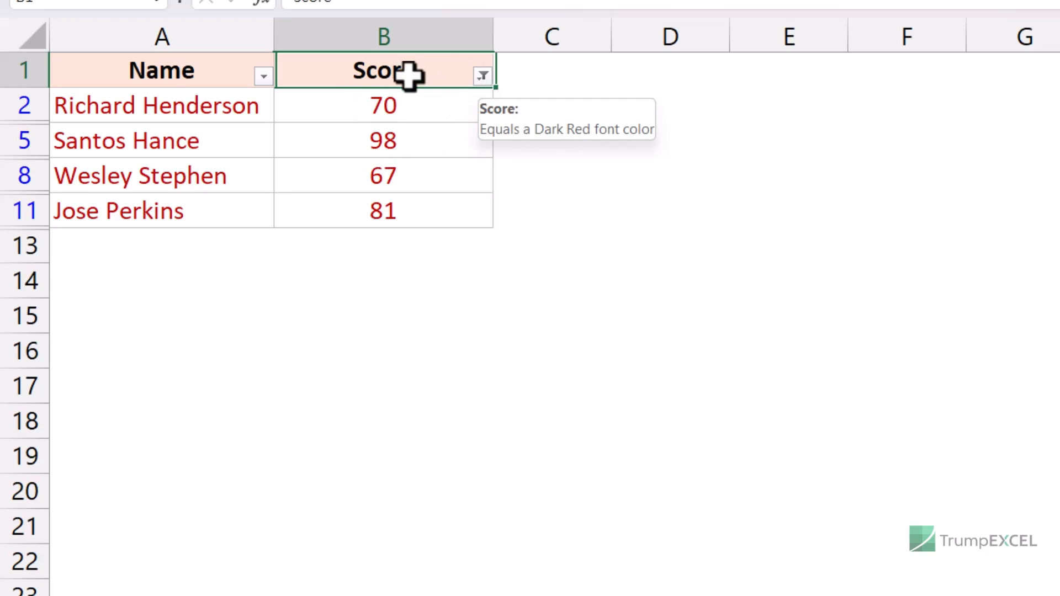
mouse_move(488, 86)
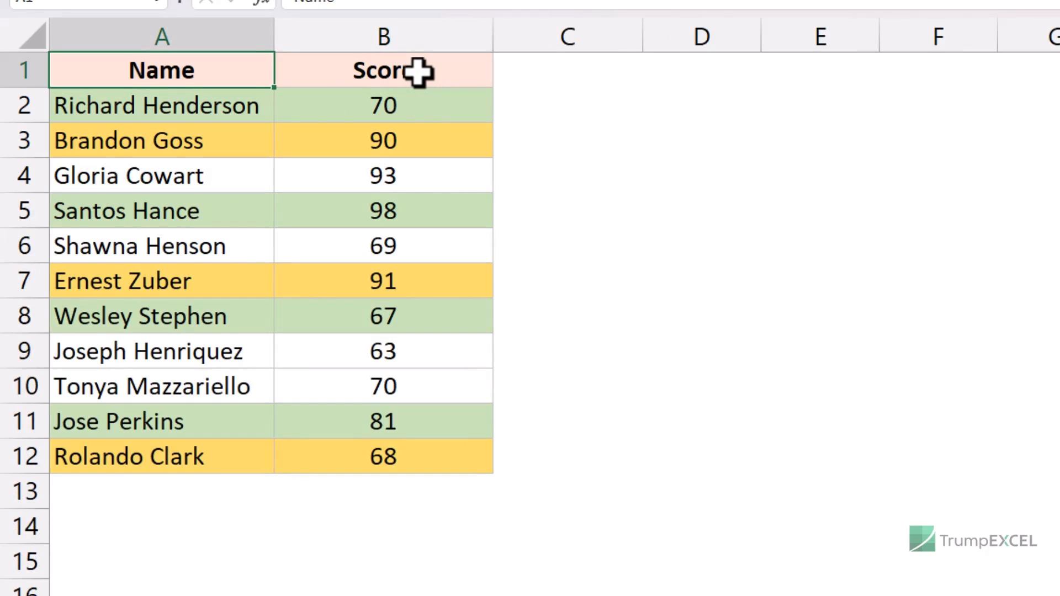
Turn on header filters for the Multiple Cell Color table and filter the Score column by the yellow-orange cell color.
left_click(418, 72)
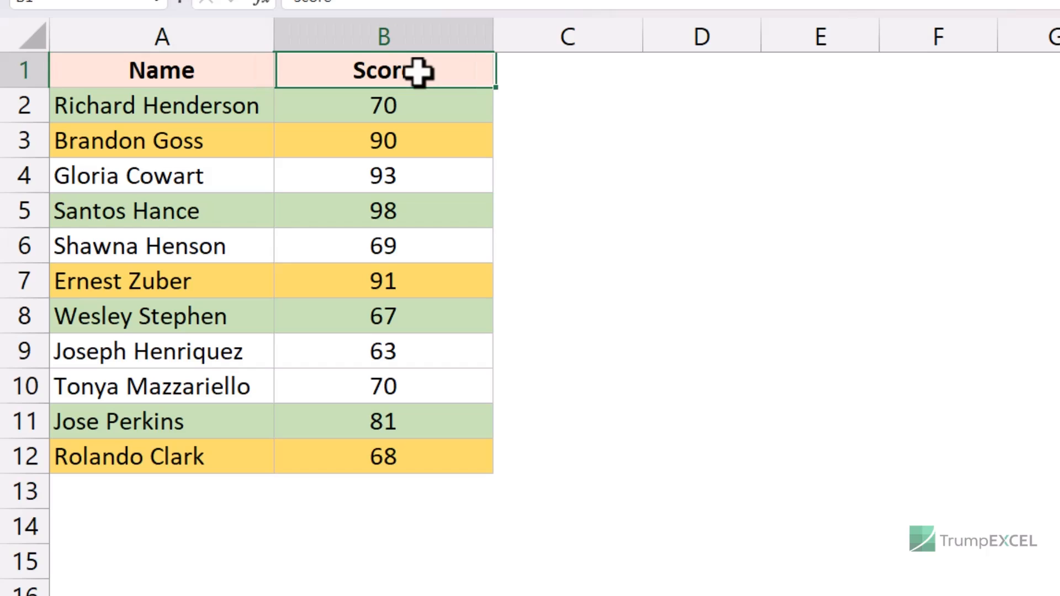
key("ctrl+shift+l")
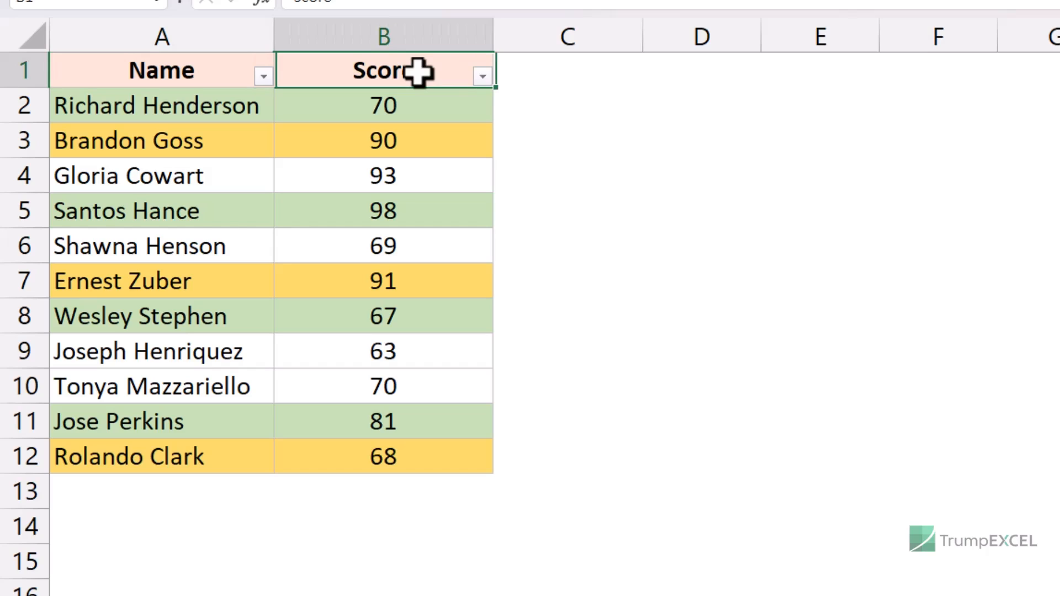
left_click(483, 77)
mouse_move(427, 270)
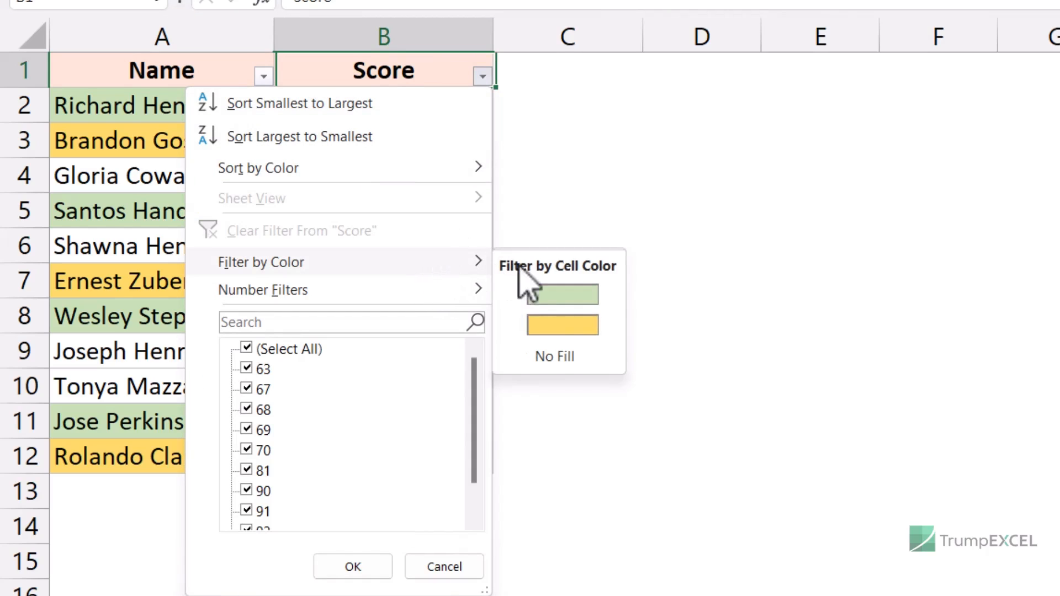
left_click(563, 326)
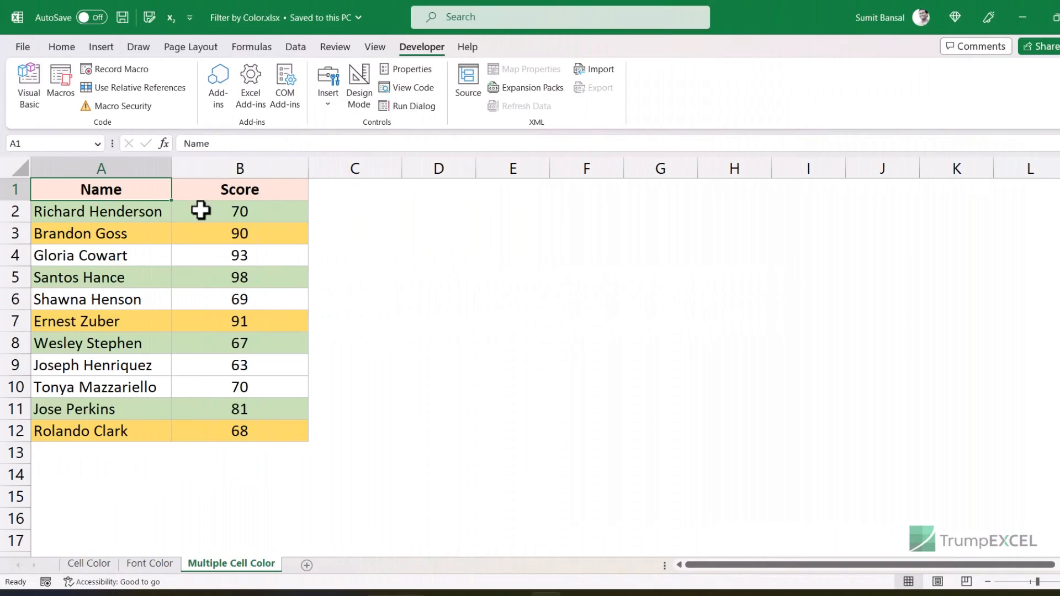
left_click(153, 213)
left_click_drag(152, 213, 217, 229)
left_click(210, 210)
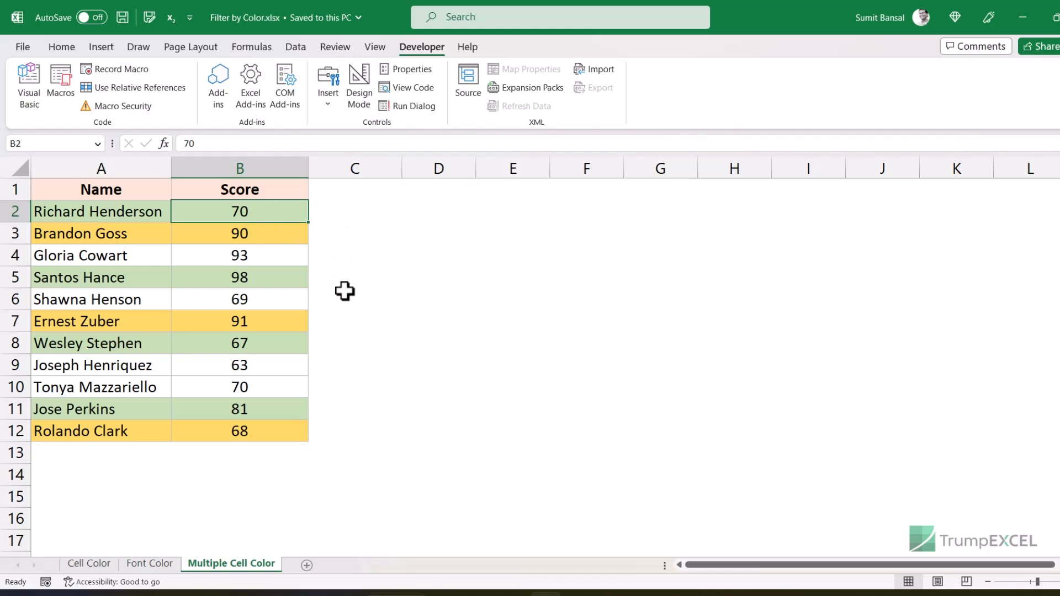
Add the header "Helper" in cell C1, beside the Score column.
left_click(329, 193)
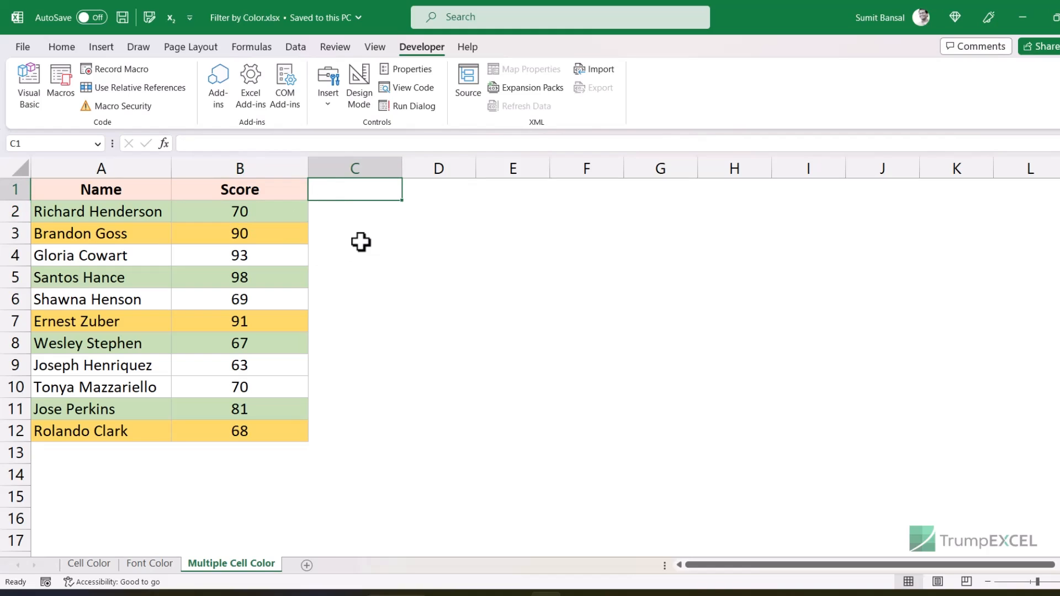
type("Hel")
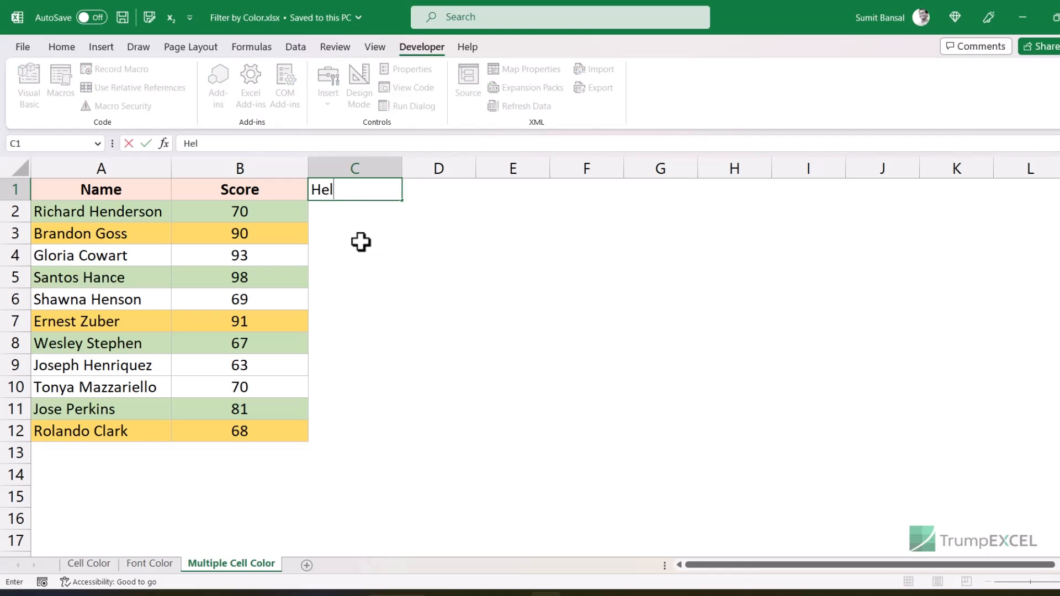
type("per")
key("Return")
key("Up")
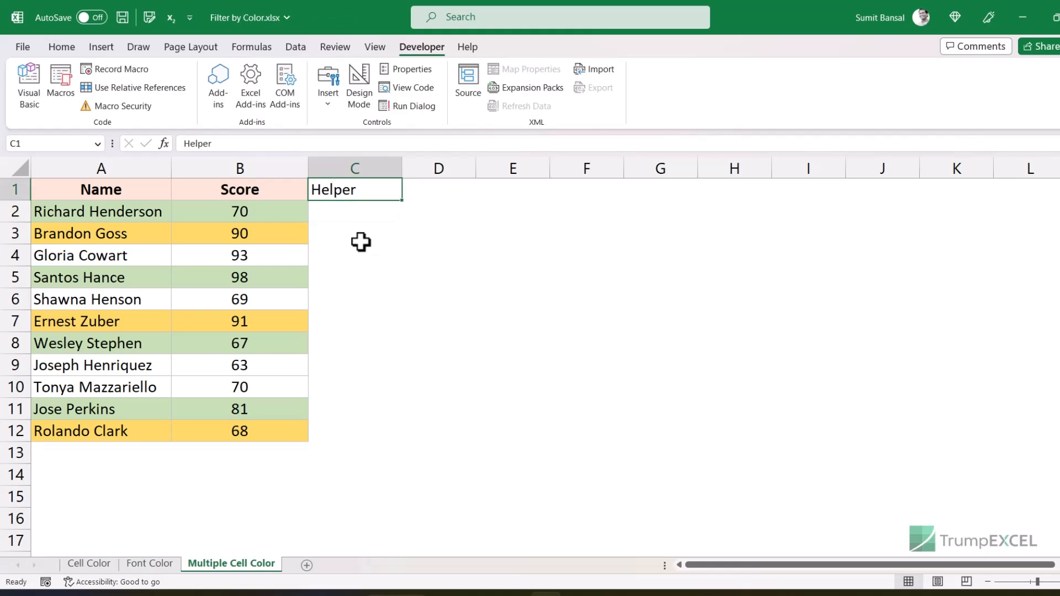
Switch to Notepad and copy the code of both functions, GetCellColor and GetCellFontColor, then minimize Notepad.
left_click(356, 216)
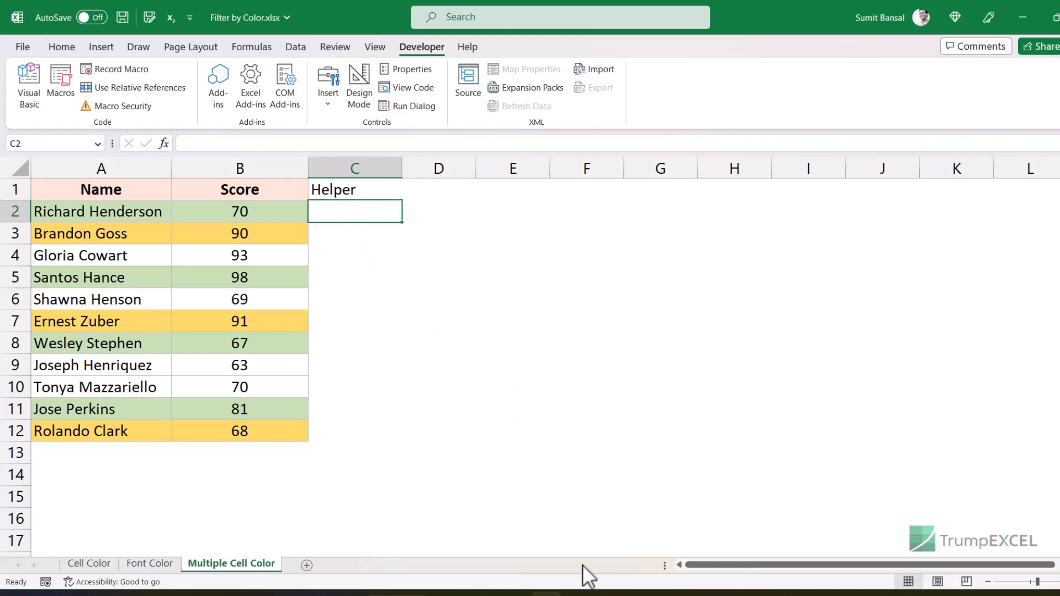
left_click(514, 595)
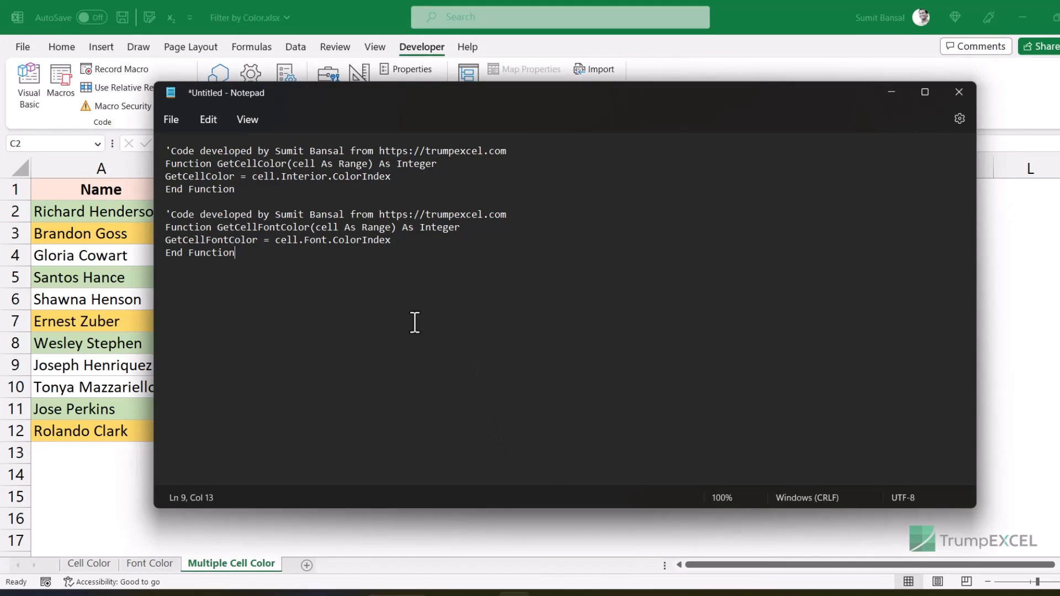
left_click_drag(254, 270, 154, 146)
key("ctrl+c")
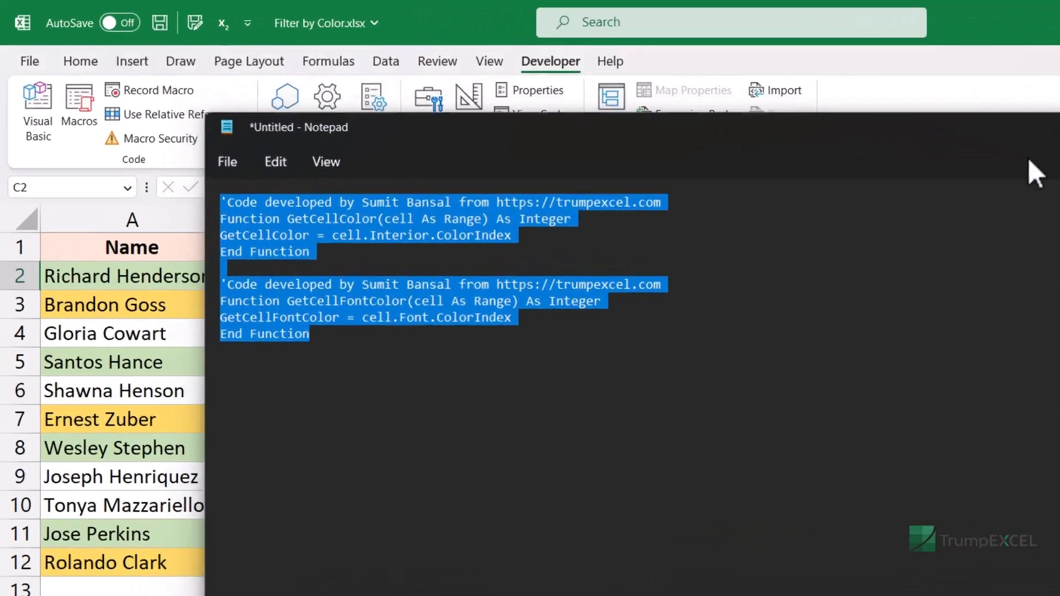
left_click(888, 95)
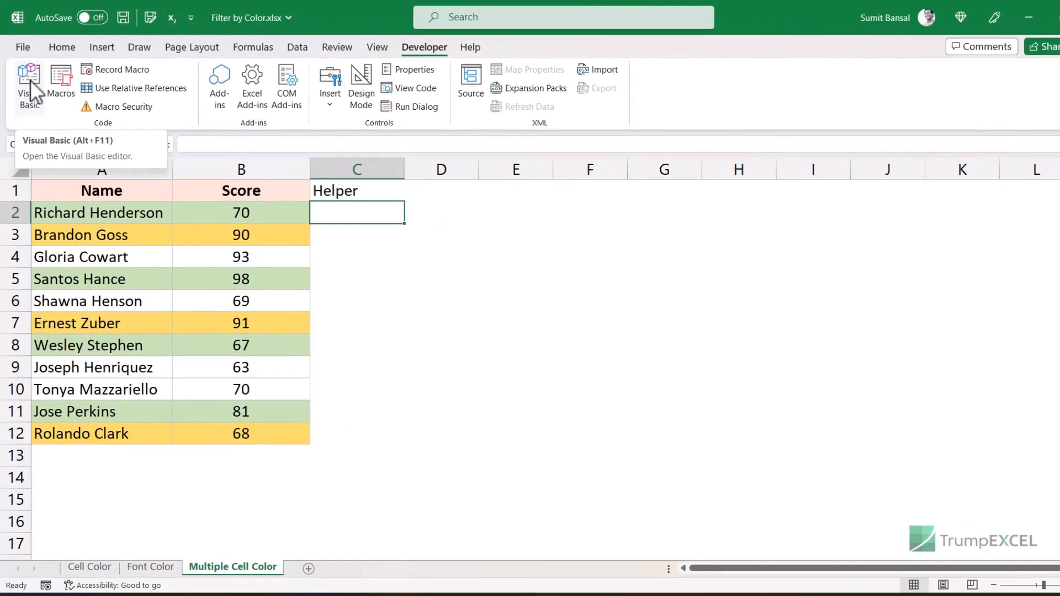
Open the Visual Basic editor and insert a new module into the Filter by Color.xlsx project.
left_click(30, 83)
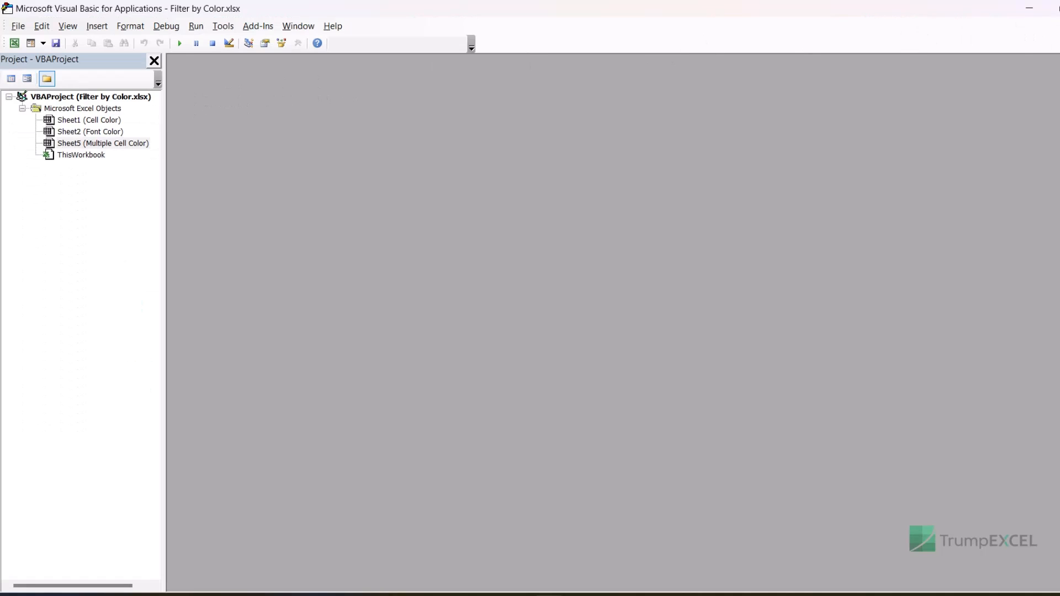
left_click(1059, 8)
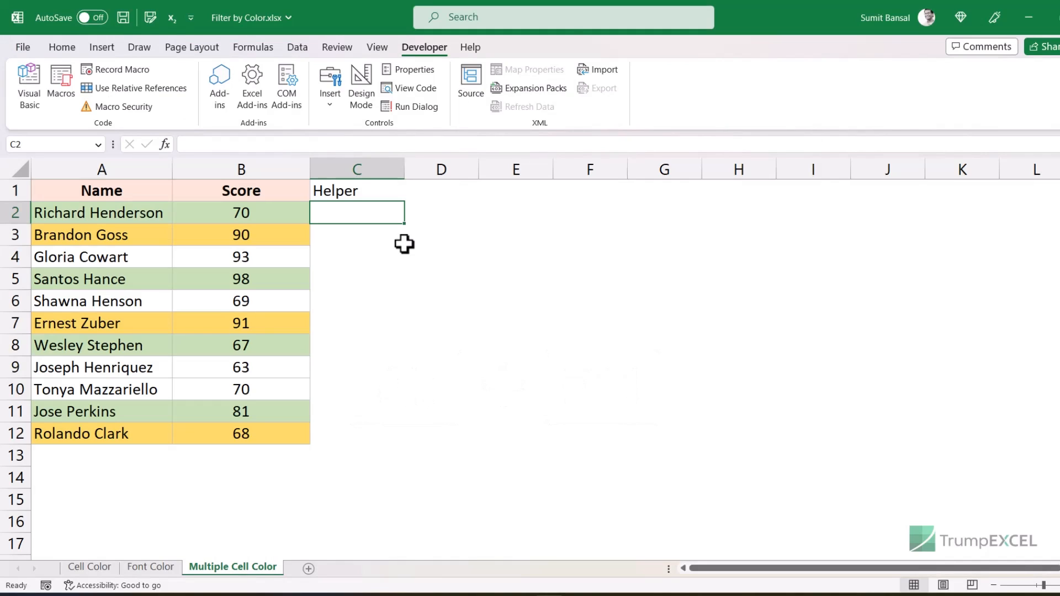
key("alt+F11")
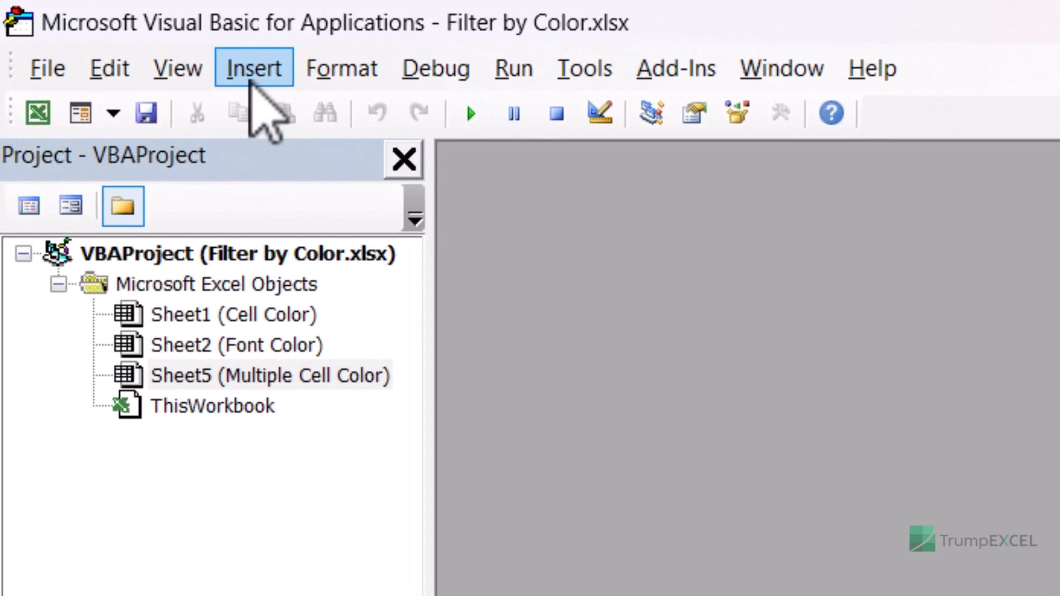
left_click(257, 80)
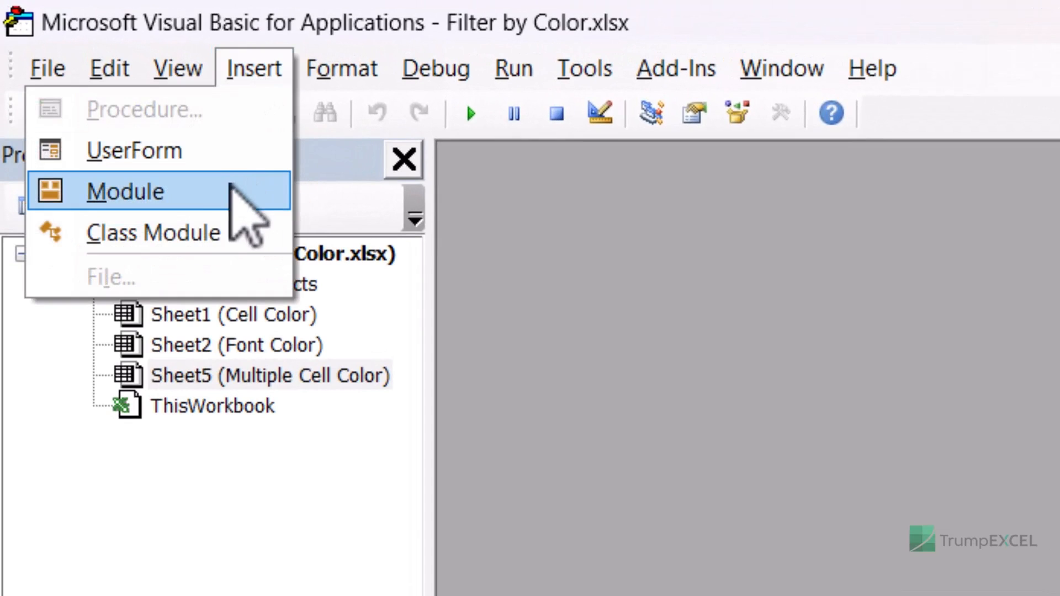
left_click(234, 190)
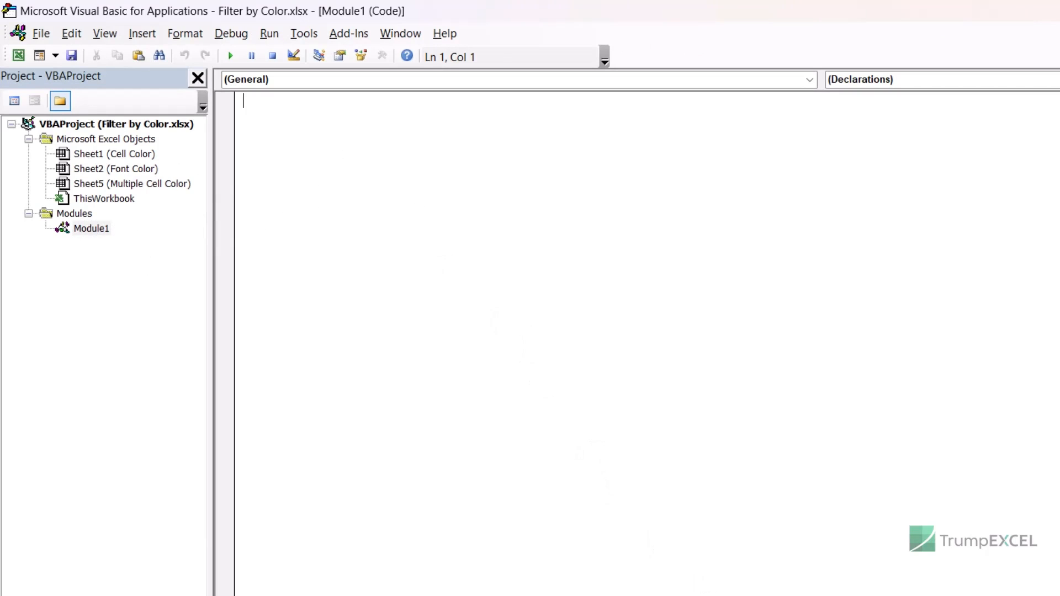
Paste the copied GetCellColor and GetCellFontColor functions into Module1 and highlight the name GetCellColor.
key("alt+Tab")
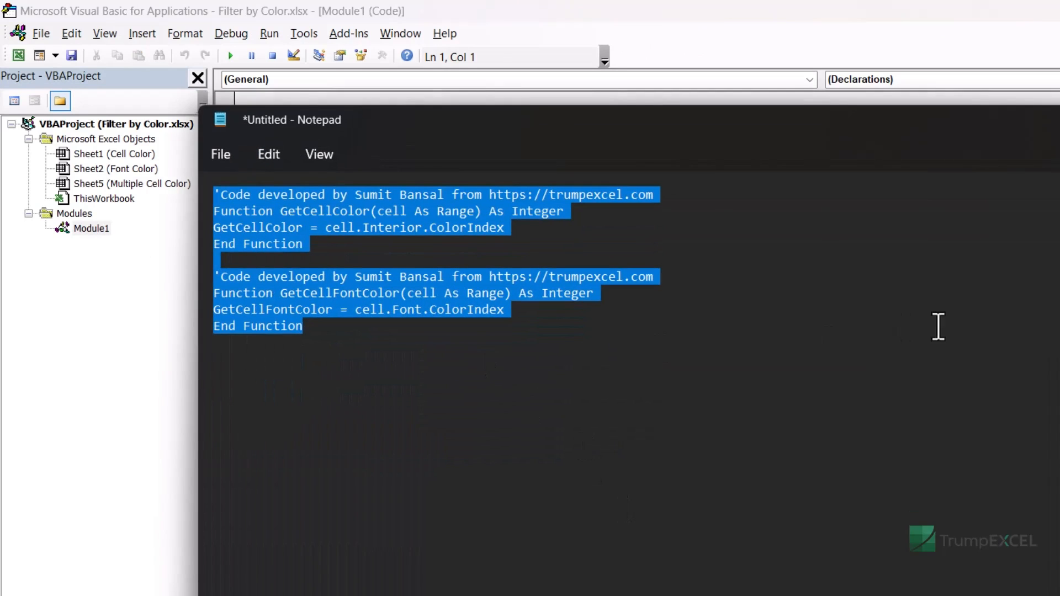
key("alt+Tab")
key("ctrl+v")
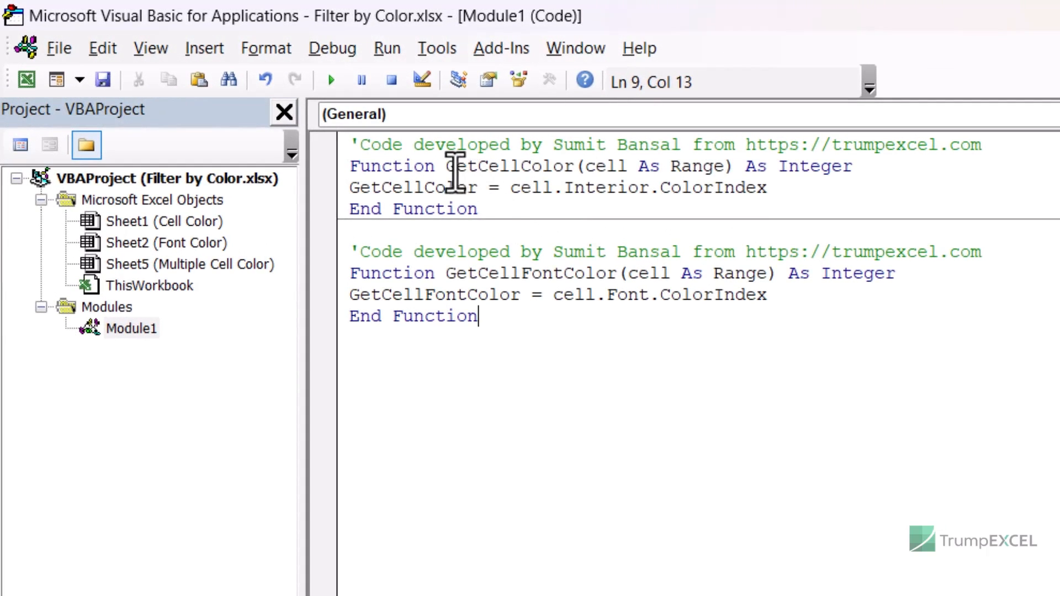
left_click_drag(445, 166, 574, 166)
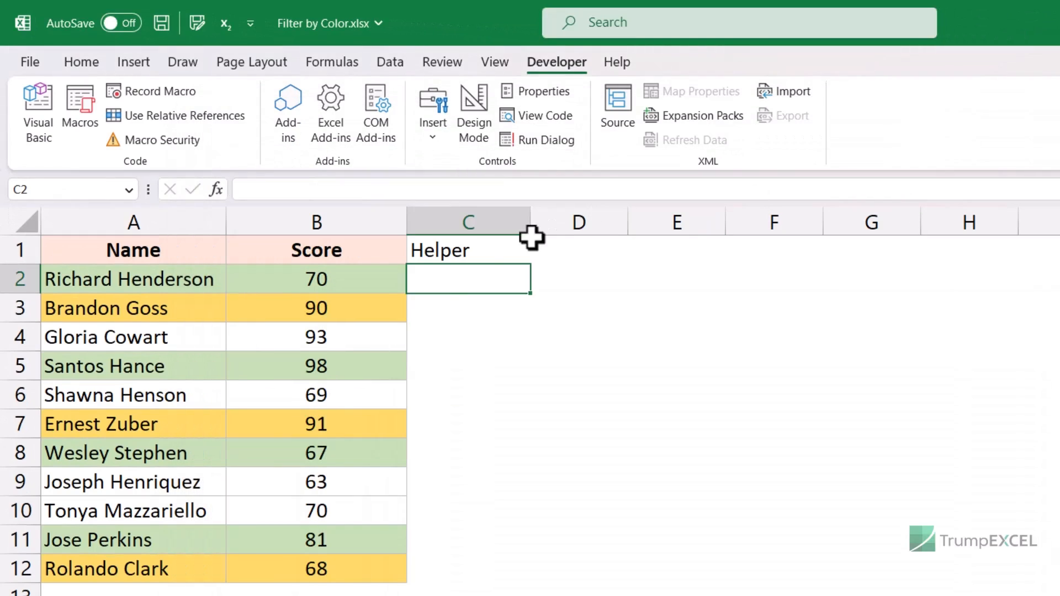
left_click(398, 282)
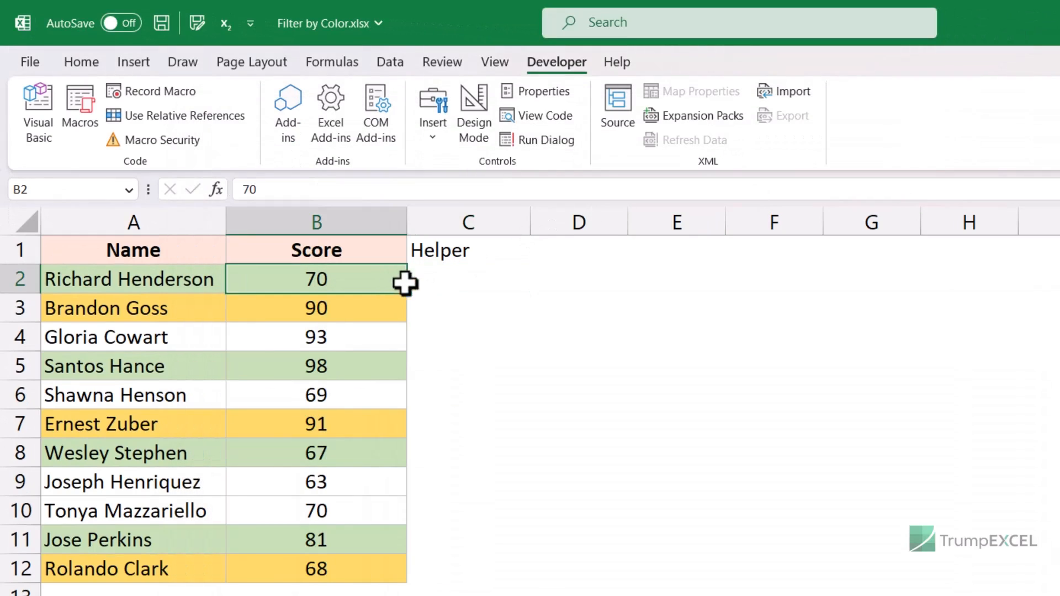
left_click(437, 283)
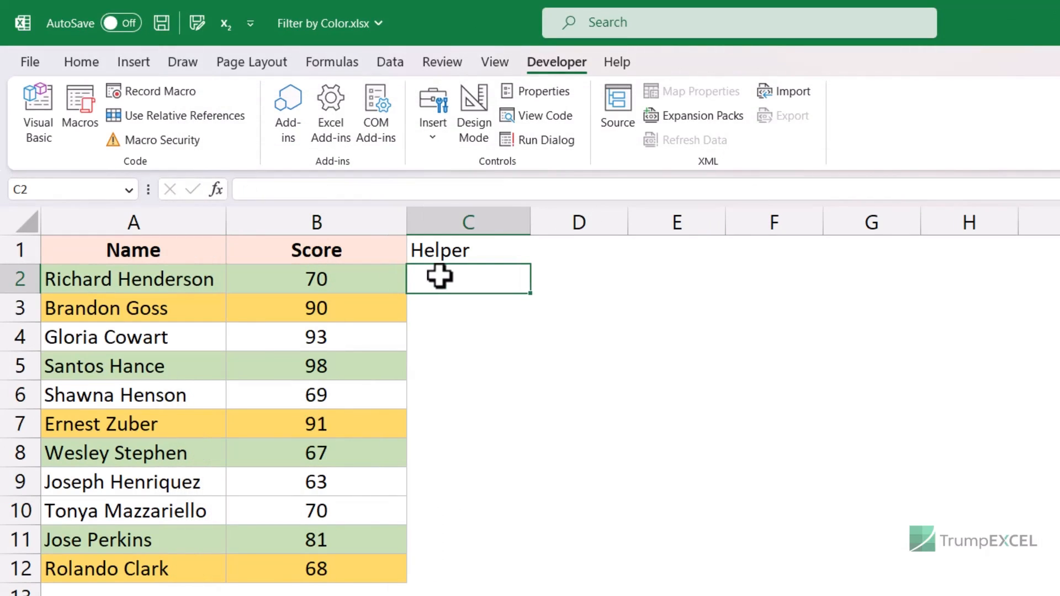
left_click(441, 307)
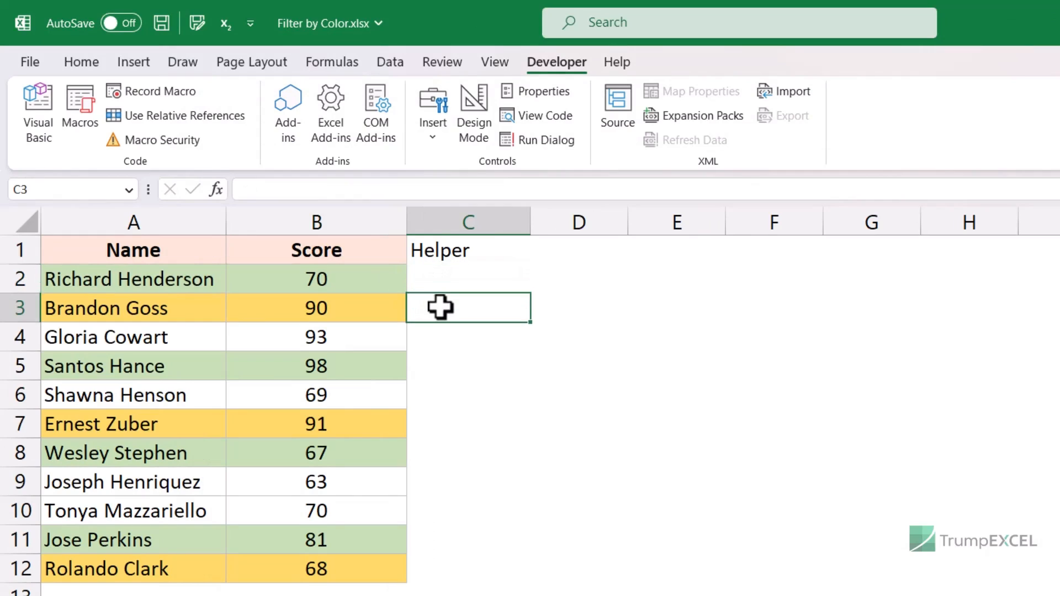
left_click(441, 277)
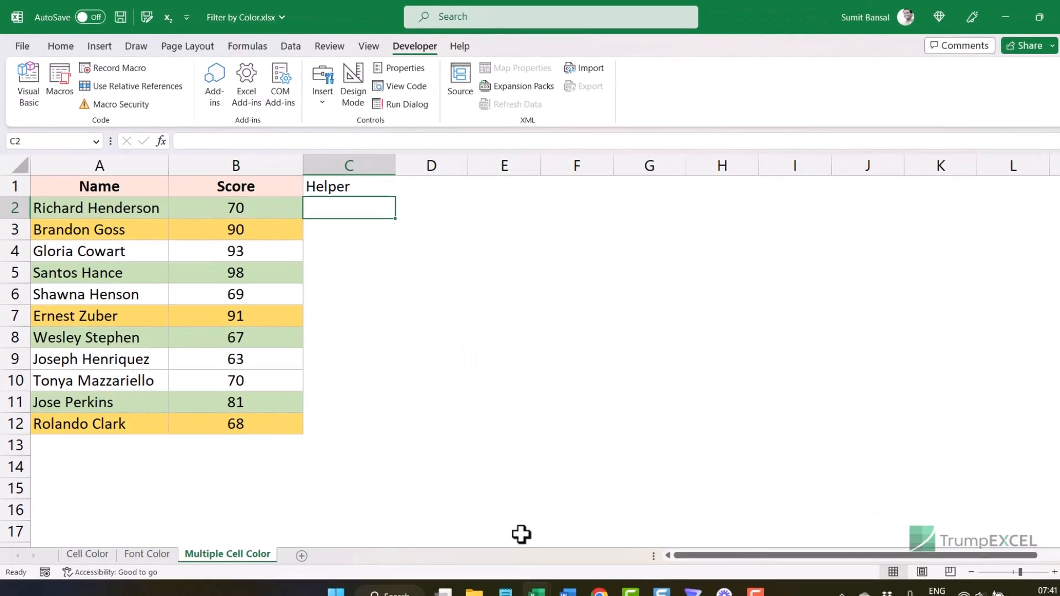
Bring up the Visual Basic editor window and close it to return to the Multiple Cell Color sheet.
mouse_move(537, 591)
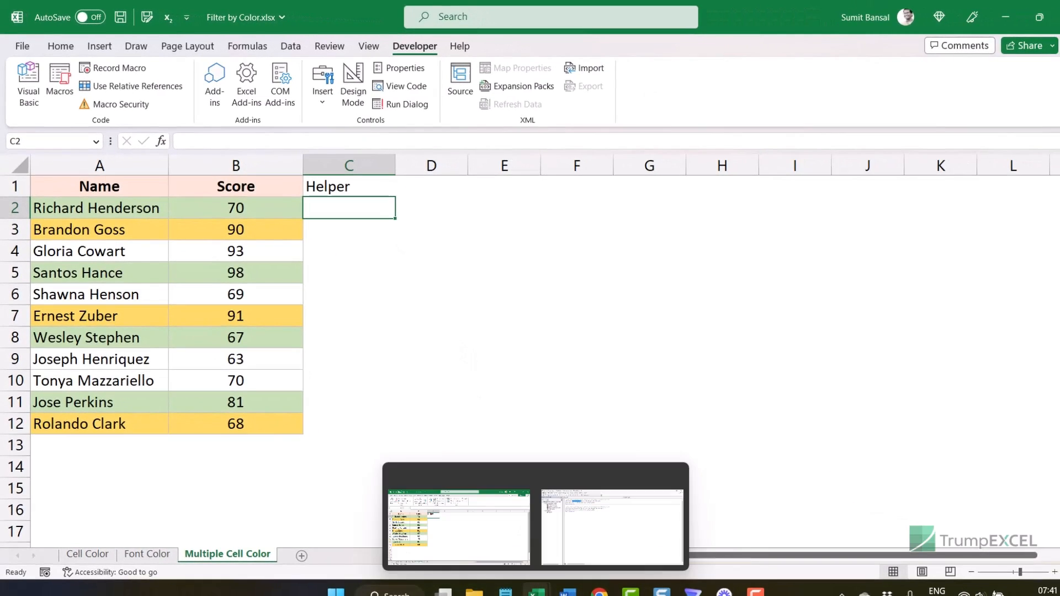
left_click(582, 539)
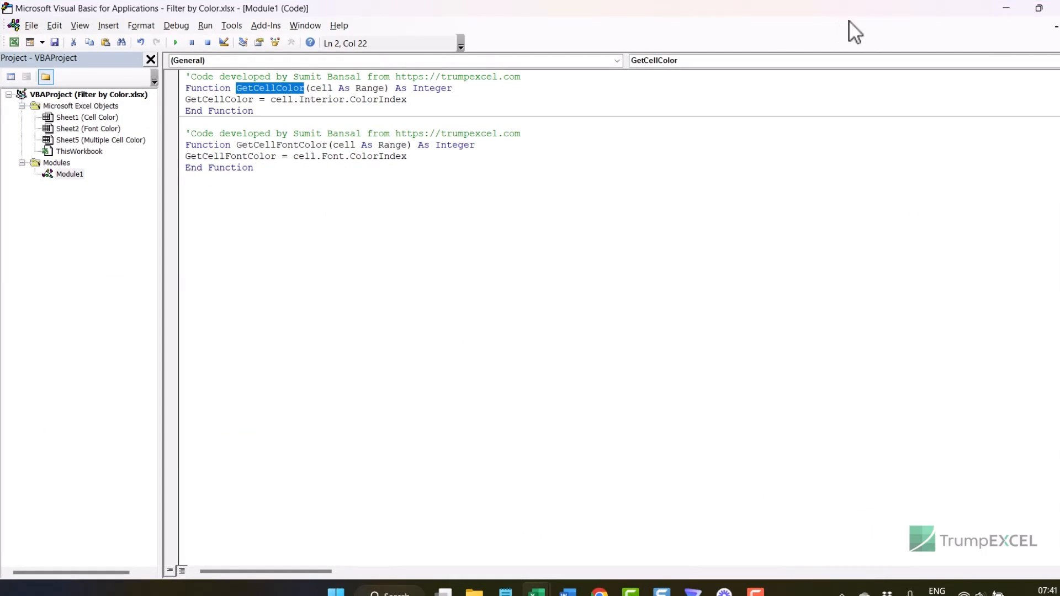
left_click(1057, 7)
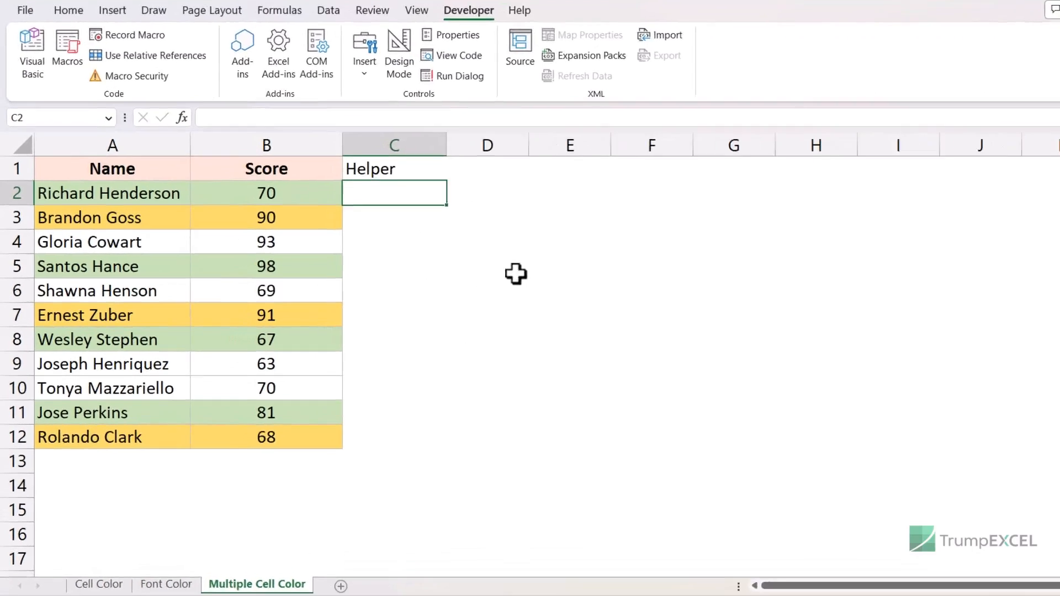
Enter =GetCellColor(B2) in cell C2 and fill the formula down the Helper column to C12.
type("=get")
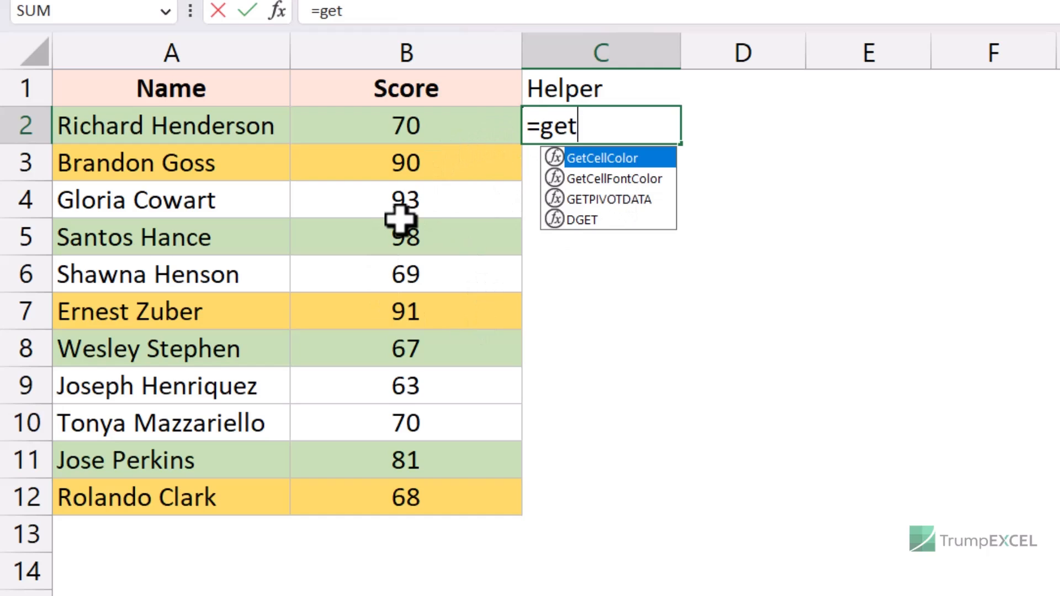
double_click(580, 159)
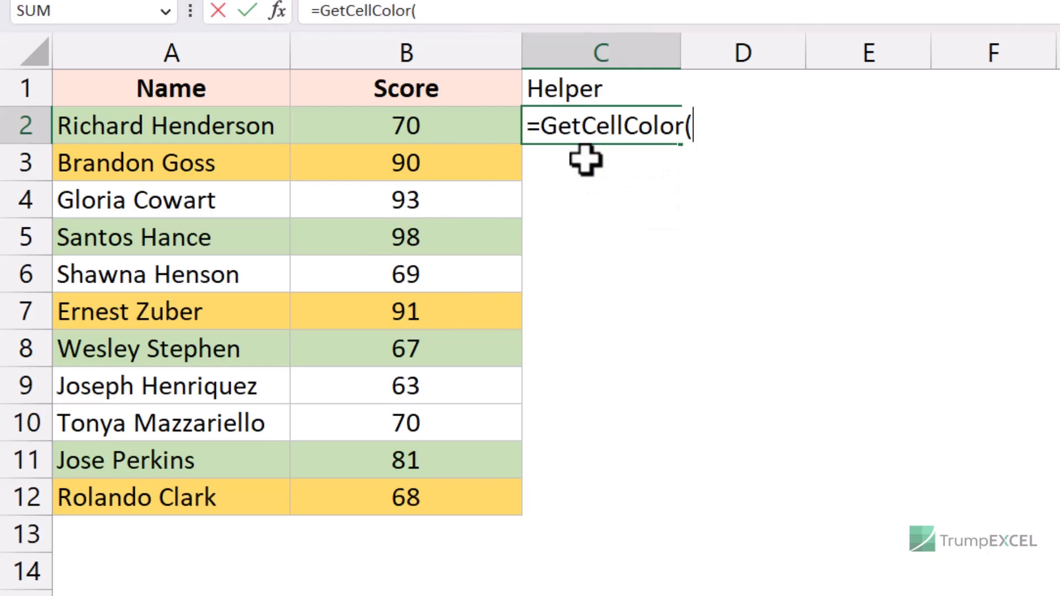
left_click(480, 130)
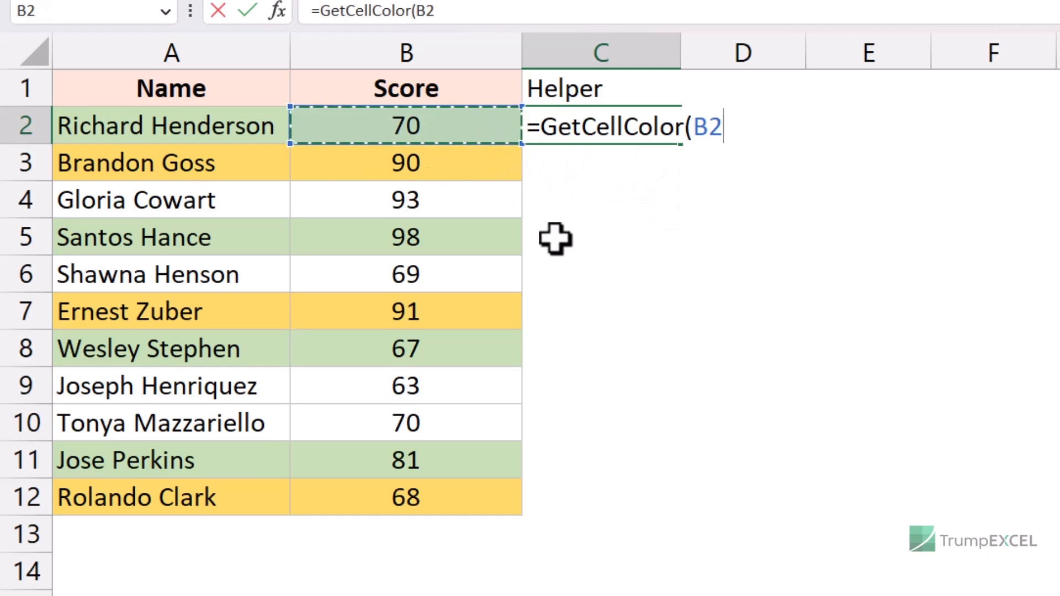
type(")")
key("Return")
key("Up")
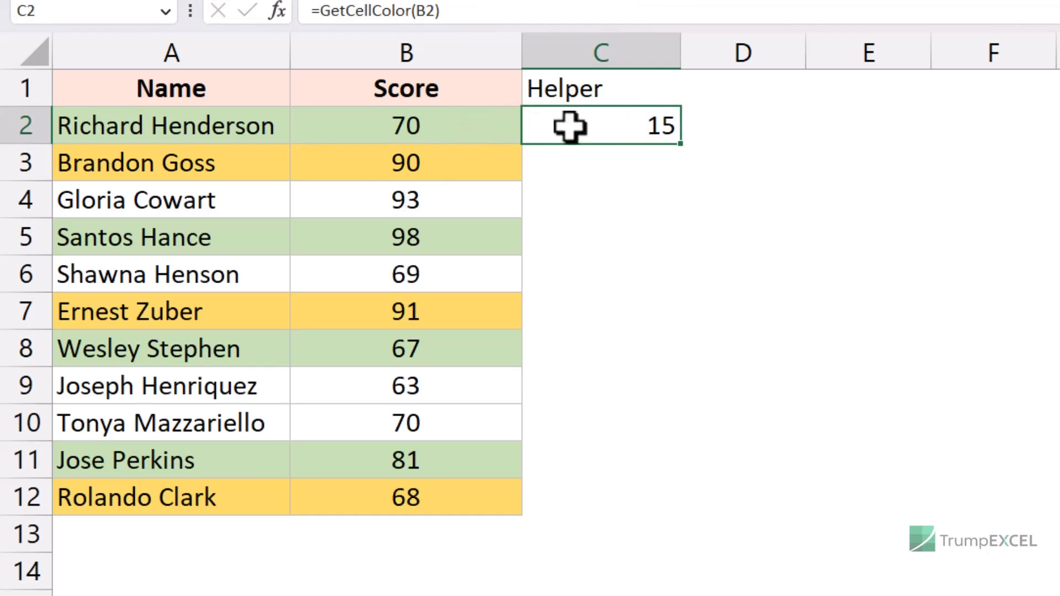
left_click_drag(686, 146, 643, 514)
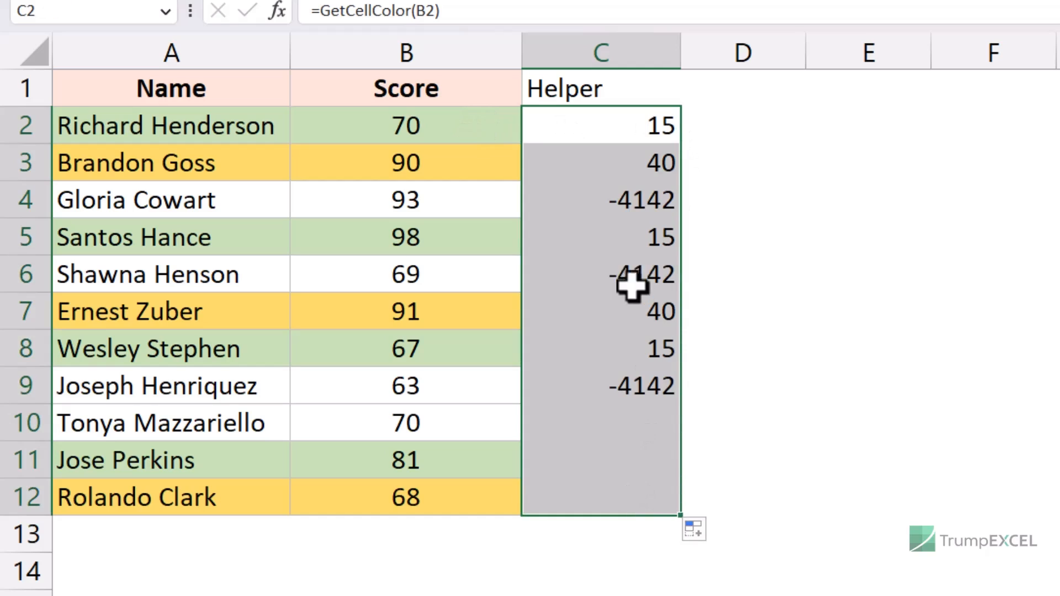
Compare the fill colors of the Score cells in rows 3 to 5 with their Helper column values.
left_click(485, 237)
left_click(584, 237)
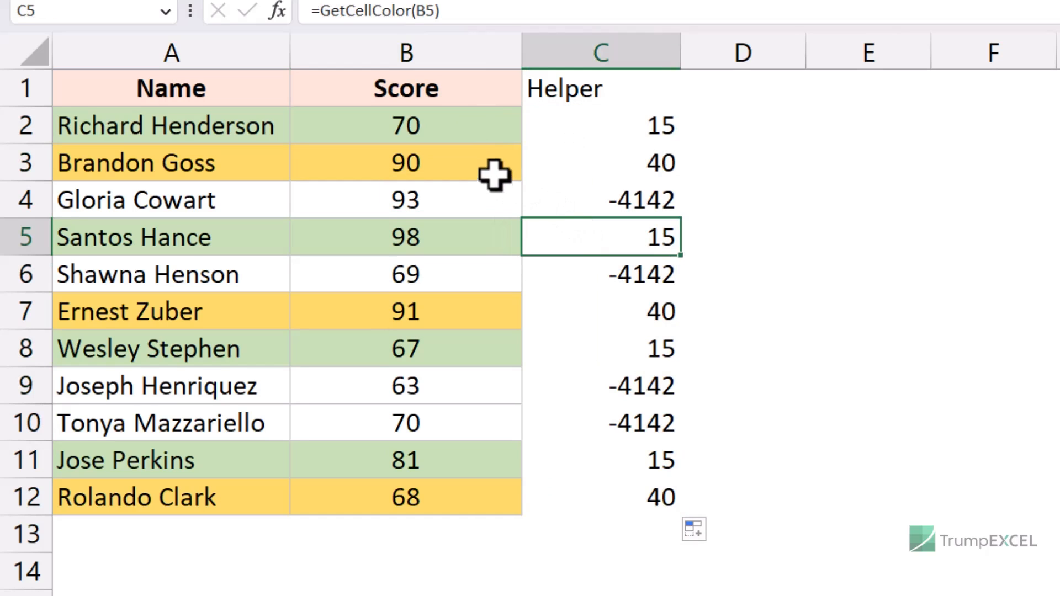
left_click(481, 160)
left_click(616, 162)
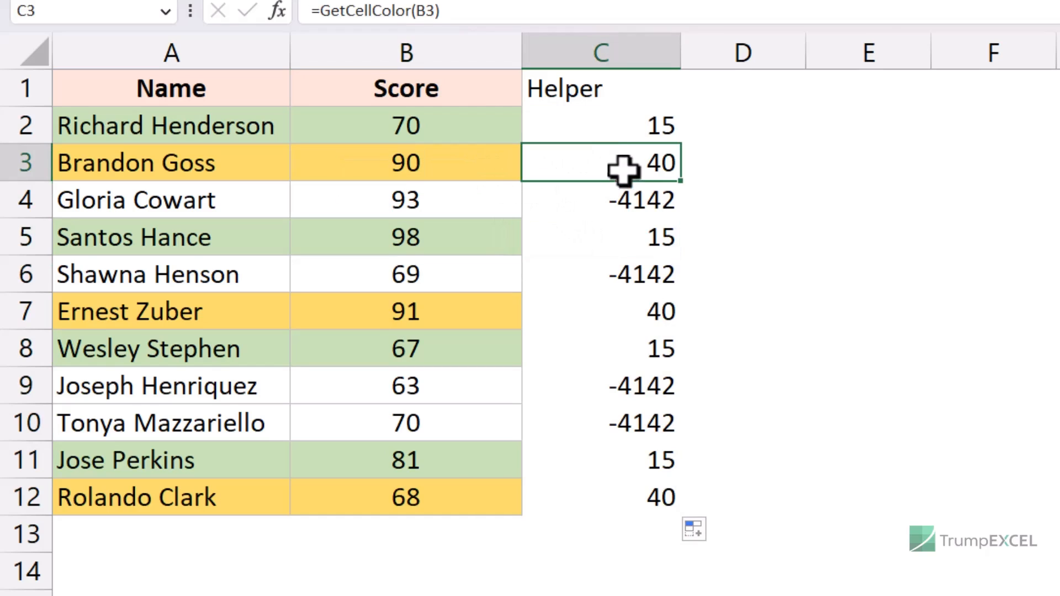
left_click(507, 200)
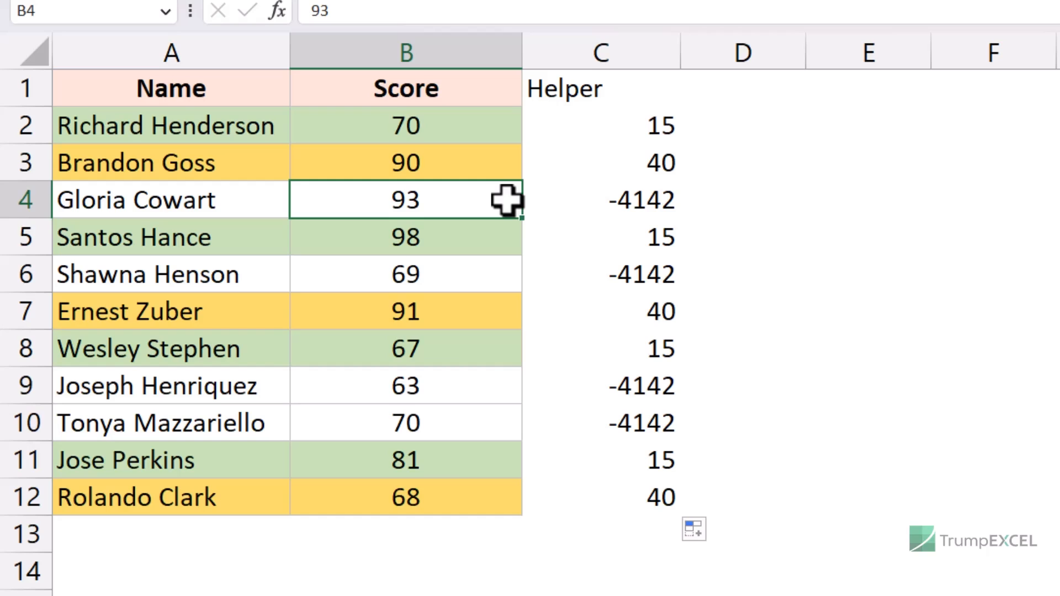
Turn on filtering for the table range A1:C12, including the Helper column.
left_click(617, 200)
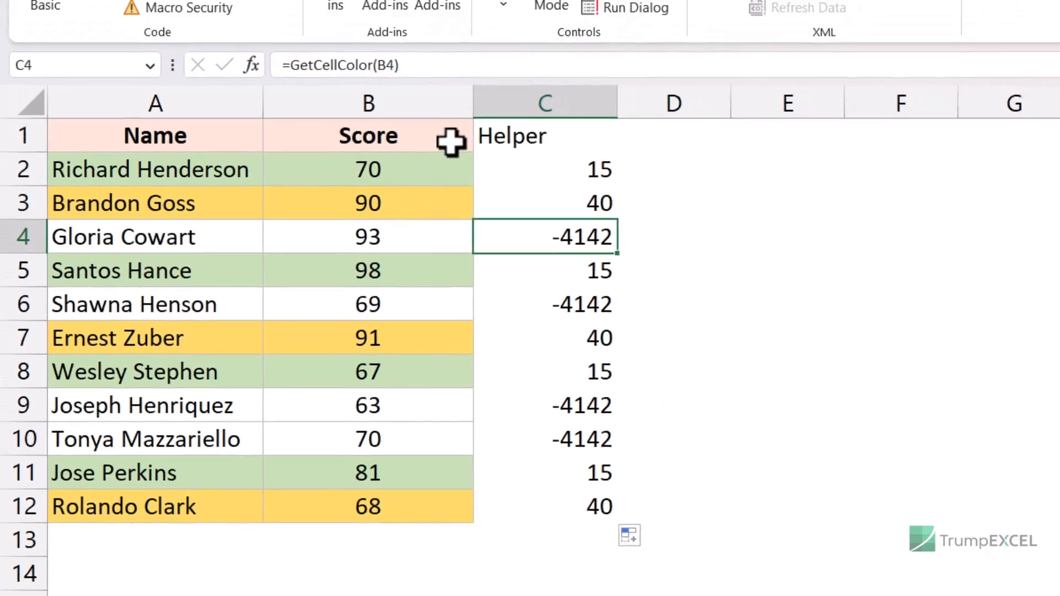
left_click(421, 102)
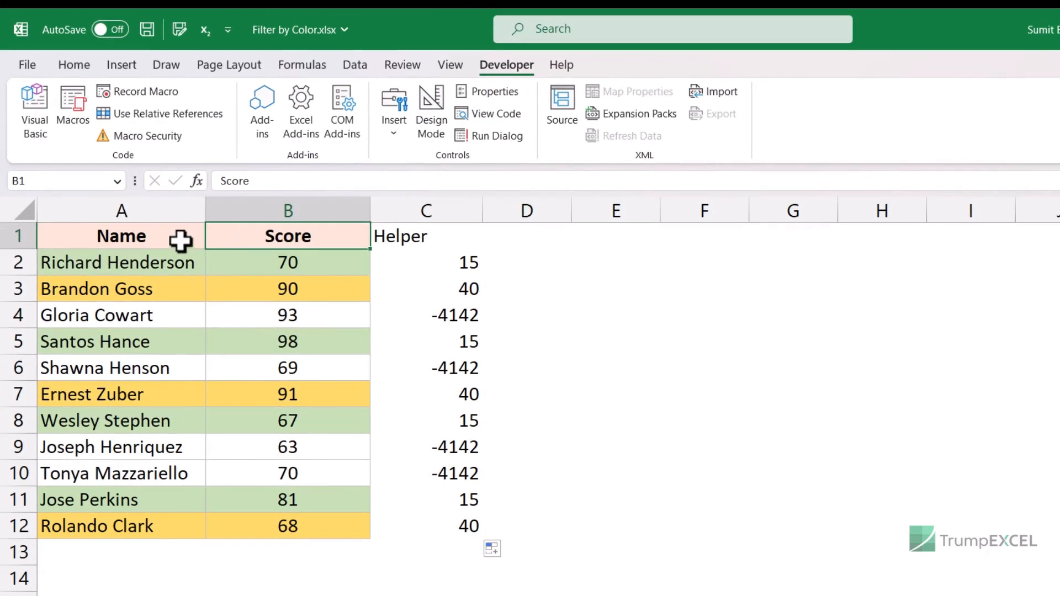
left_click_drag(249, 90, 582, 351)
left_click_drag(412, 422, 433, 524)
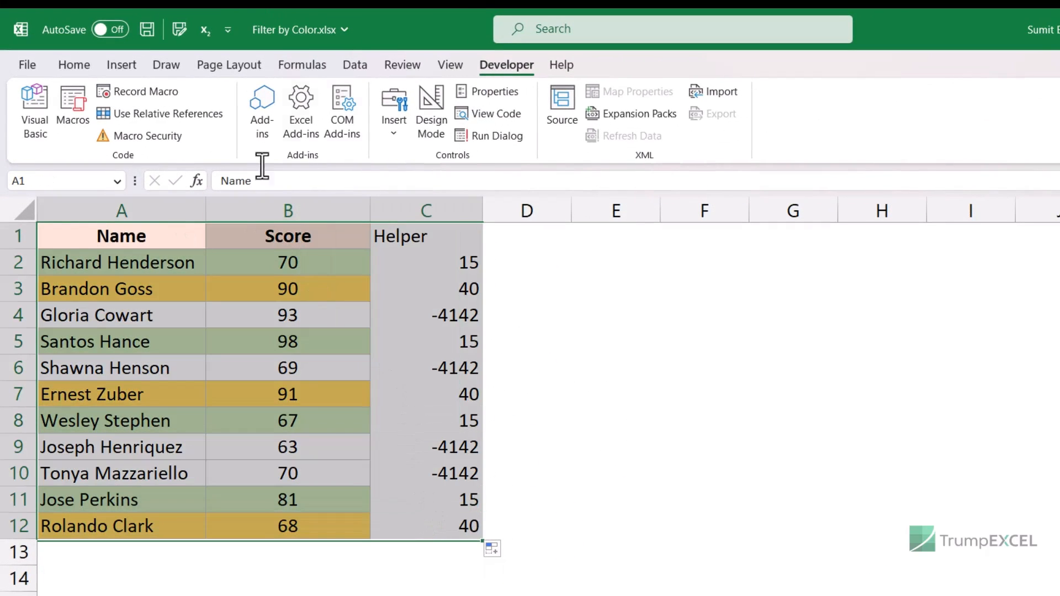
left_click(375, 64)
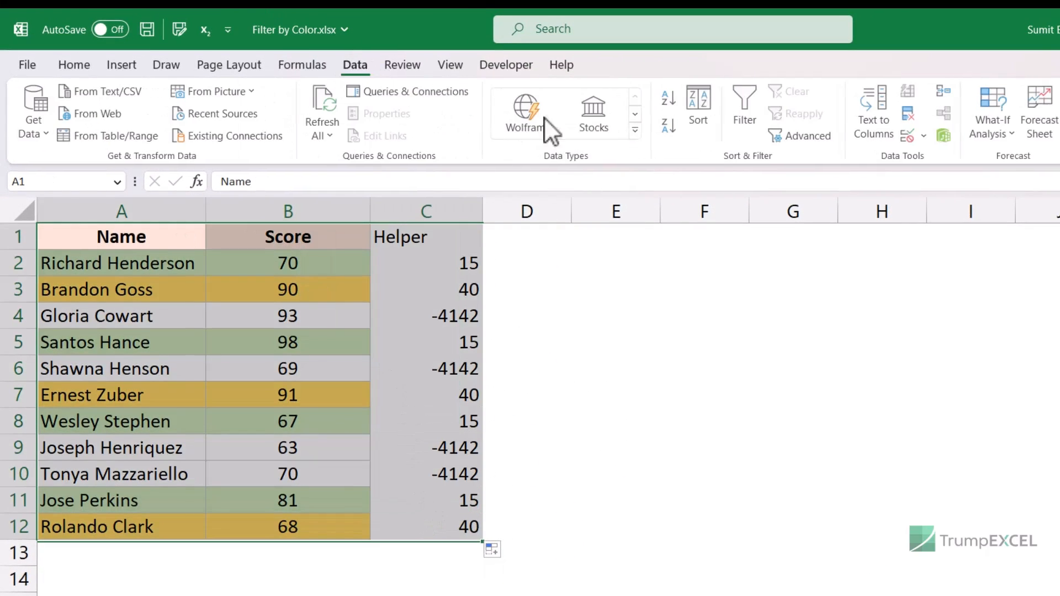
left_click(747, 113)
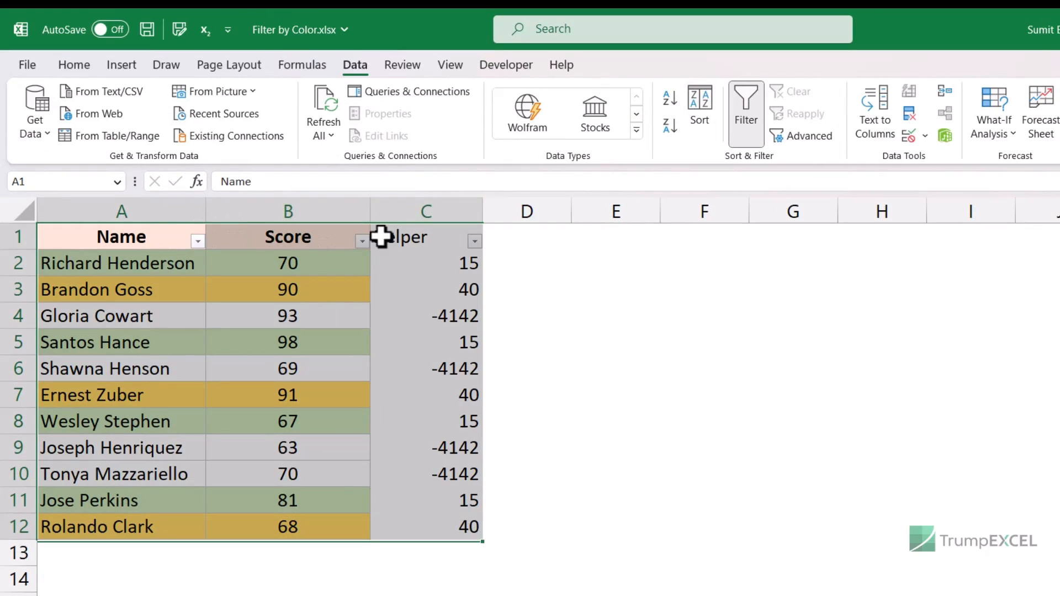
Filter the Helper column to show only the values 15 and 40, excluding -4142, and undo the filter.
left_click(420, 239)
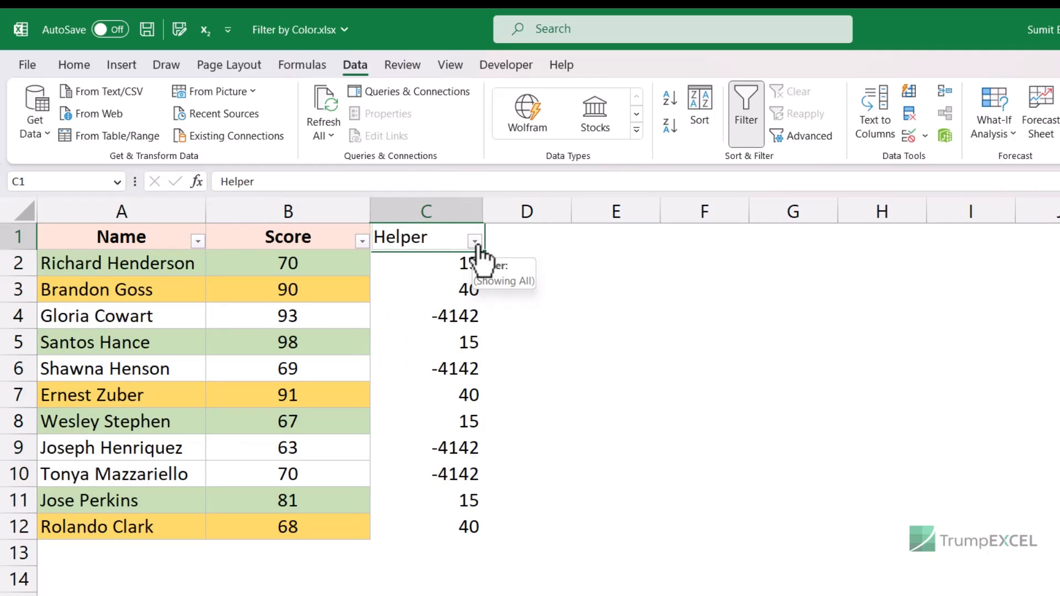
left_click(475, 243)
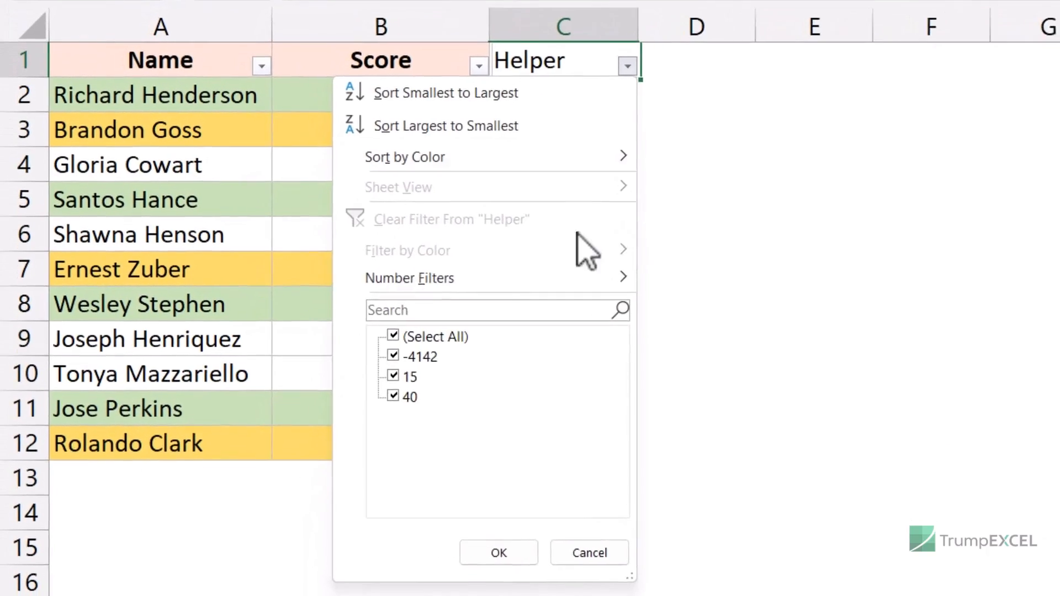
left_click(418, 352)
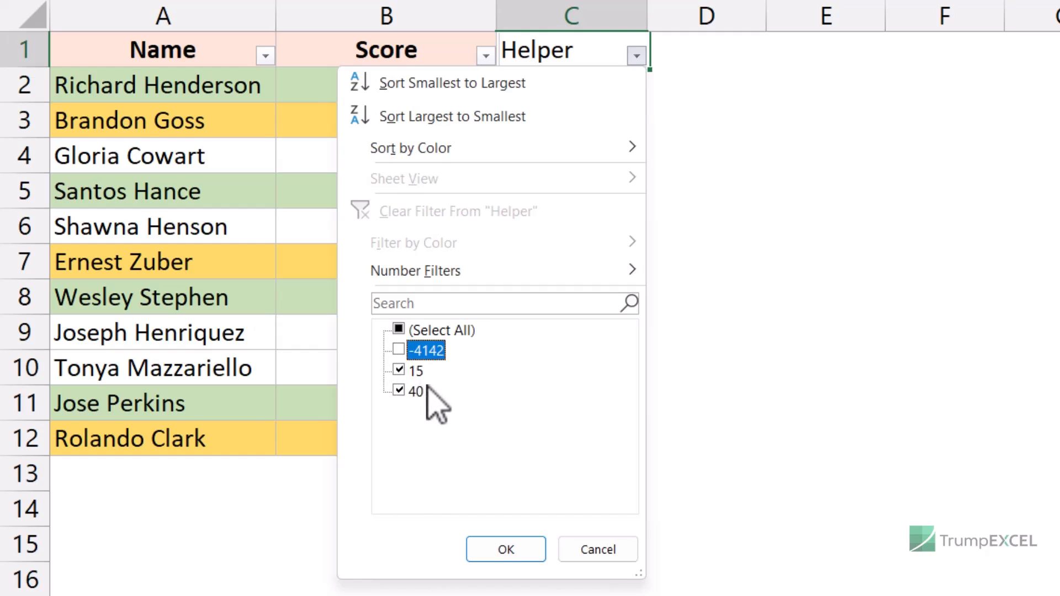
left_click(505, 550)
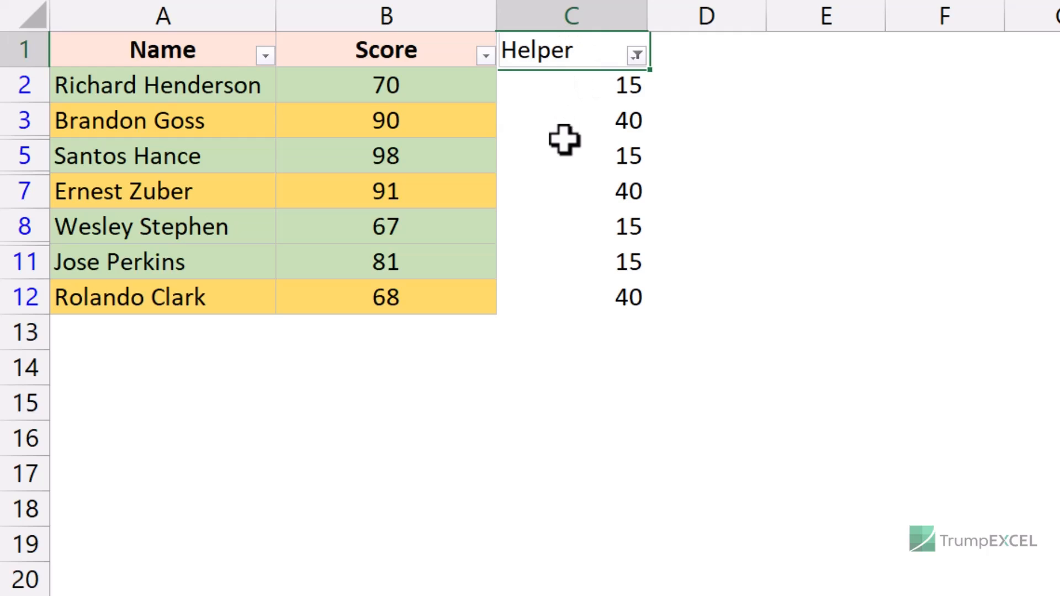
key("ctrl+z")
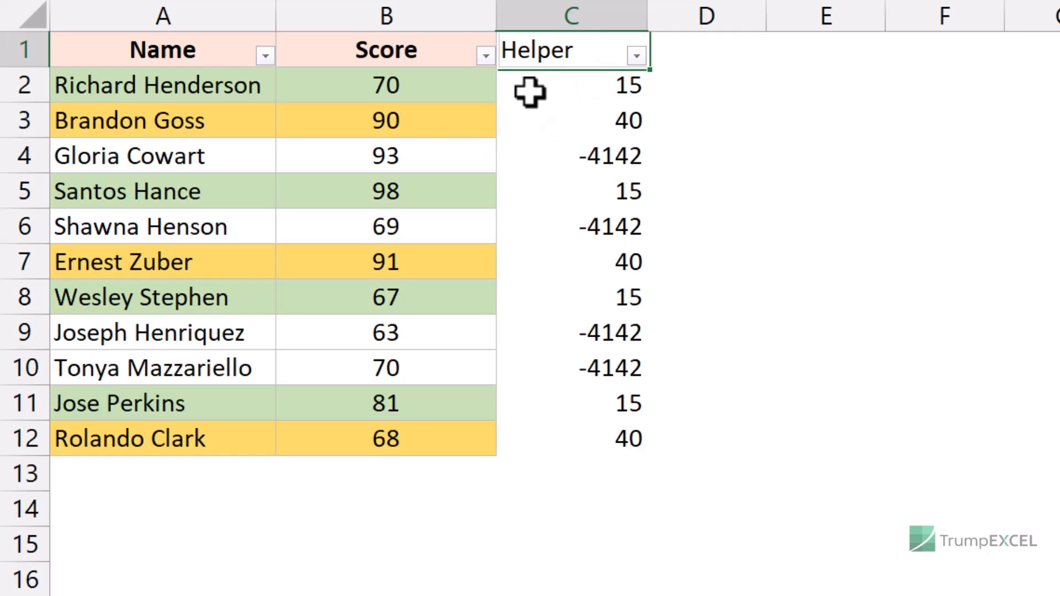
Replace the Helper column formulas with =GetCellFontColor(B2) in C2, filled down to C12.
left_click_drag(530, 92, 582, 431)
key("Delete")
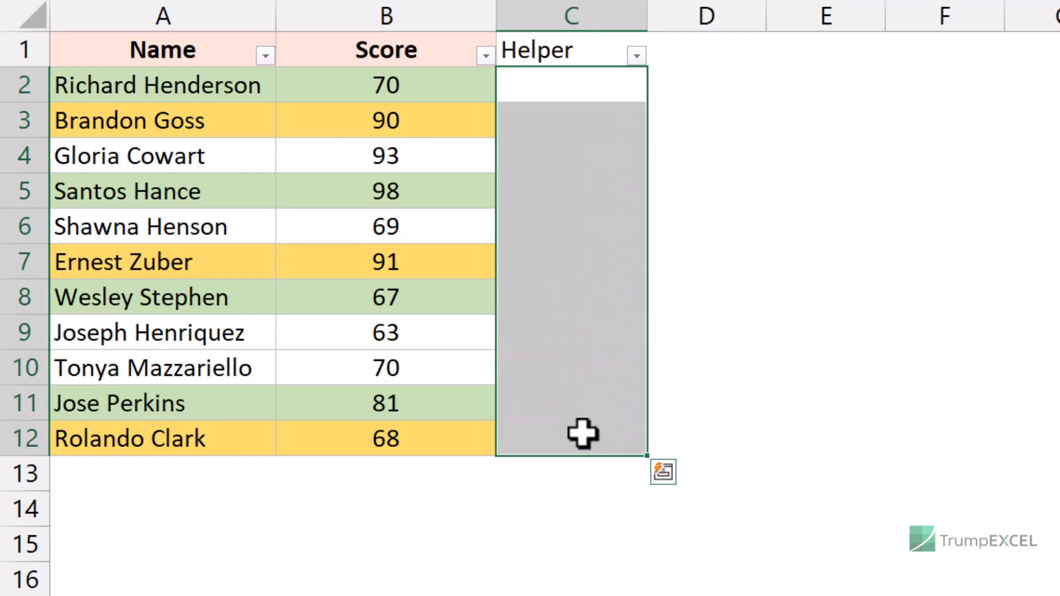
key("Up")
key("Down")
type("=get")
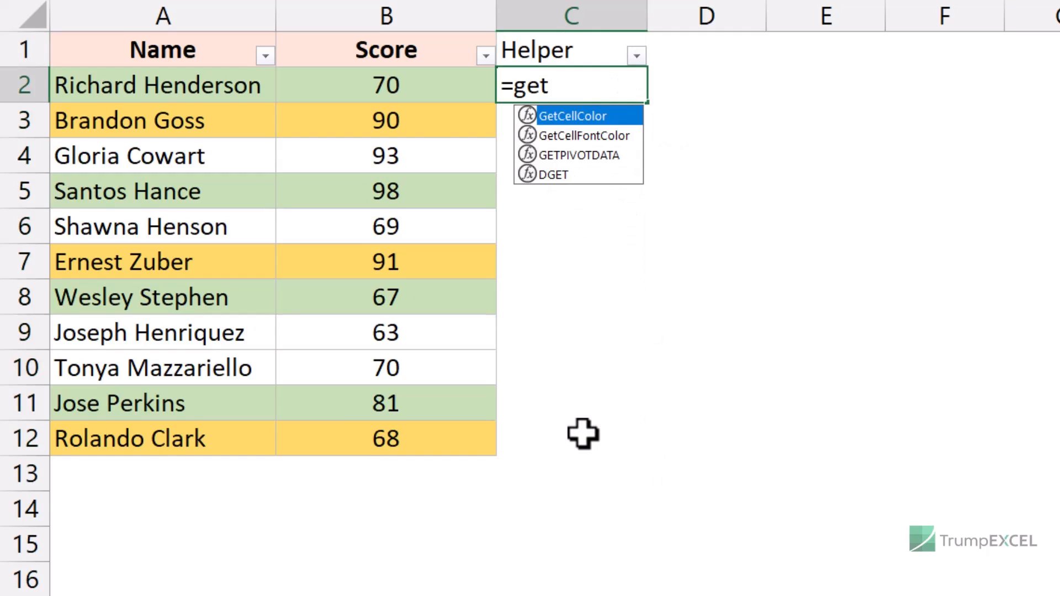
key("Down")
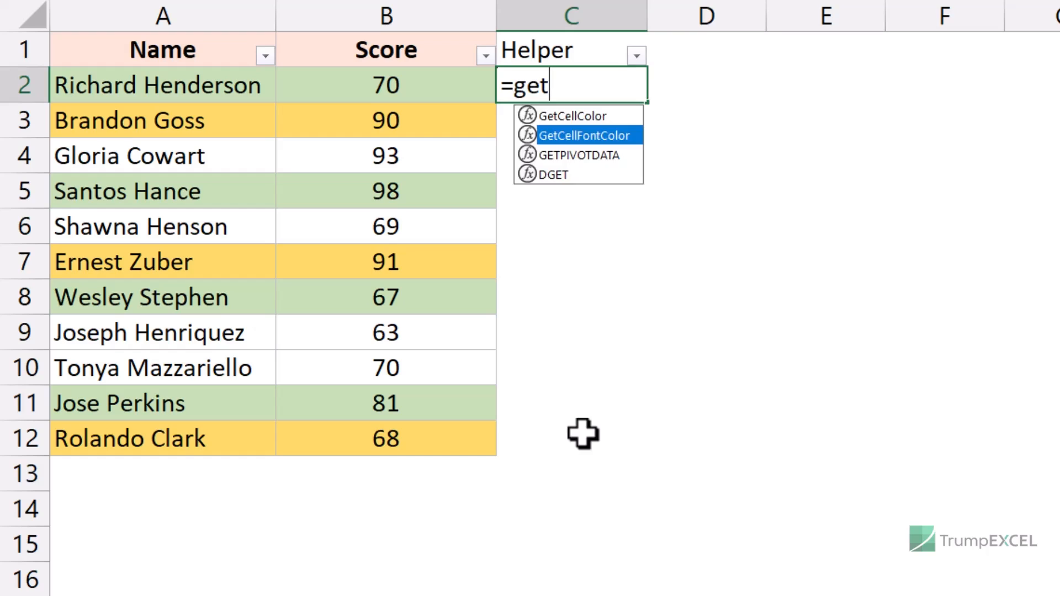
key("Tab")
left_click(440, 84)
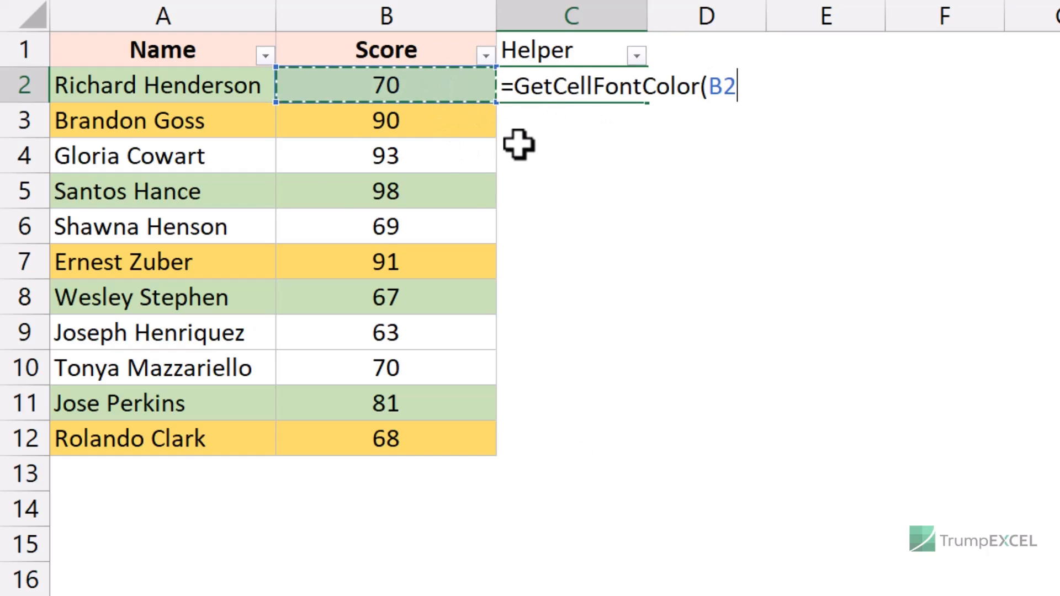
type(")")
key("Return")
key("Up")
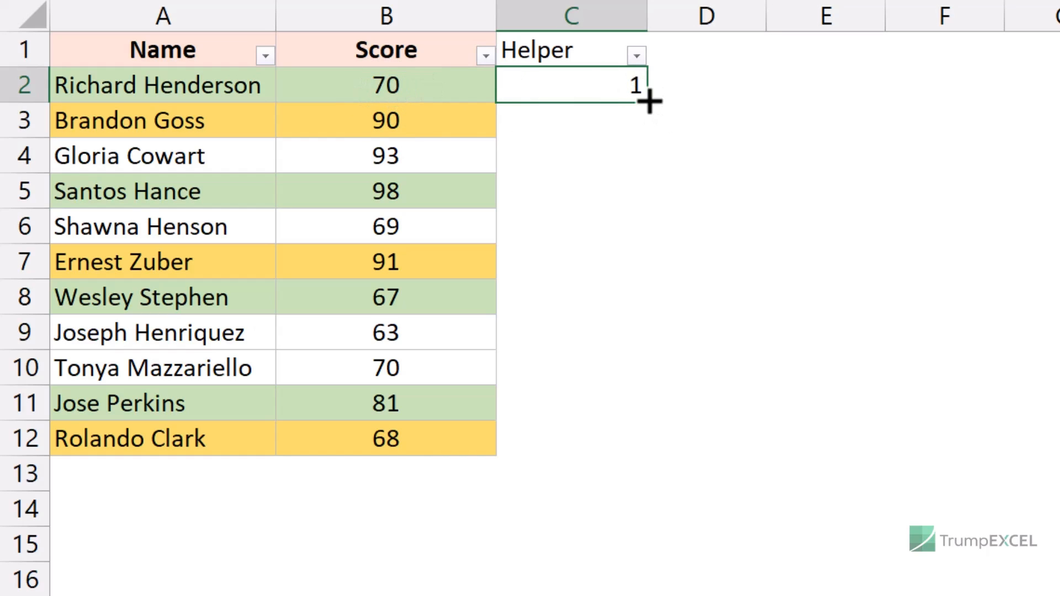
left_click_drag(650, 102, 645, 428)
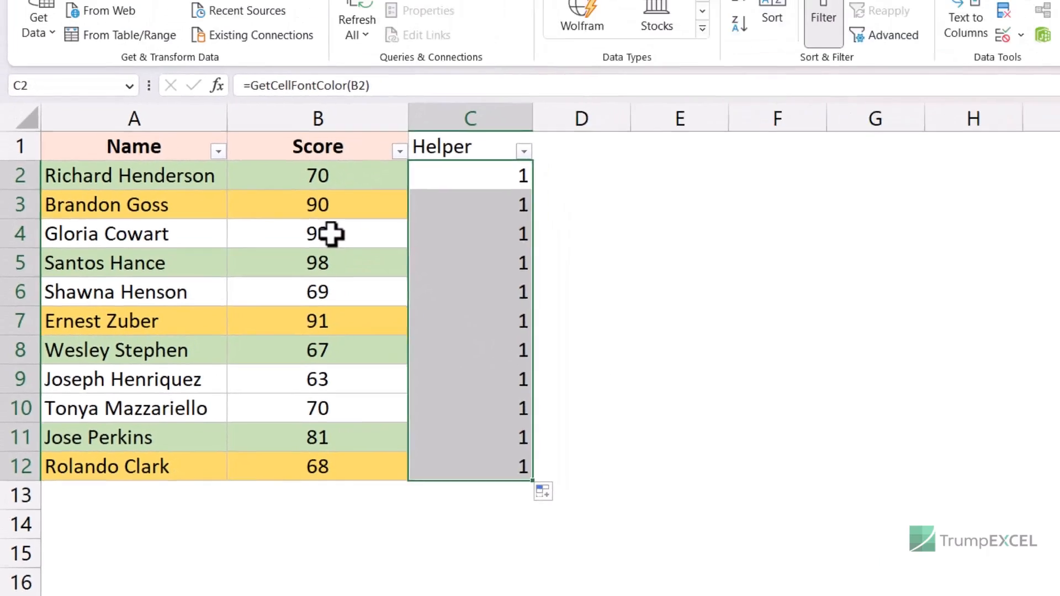
Apply a red font color to the Score cells B4, B6, B8 and B11.
left_click(442, 156)
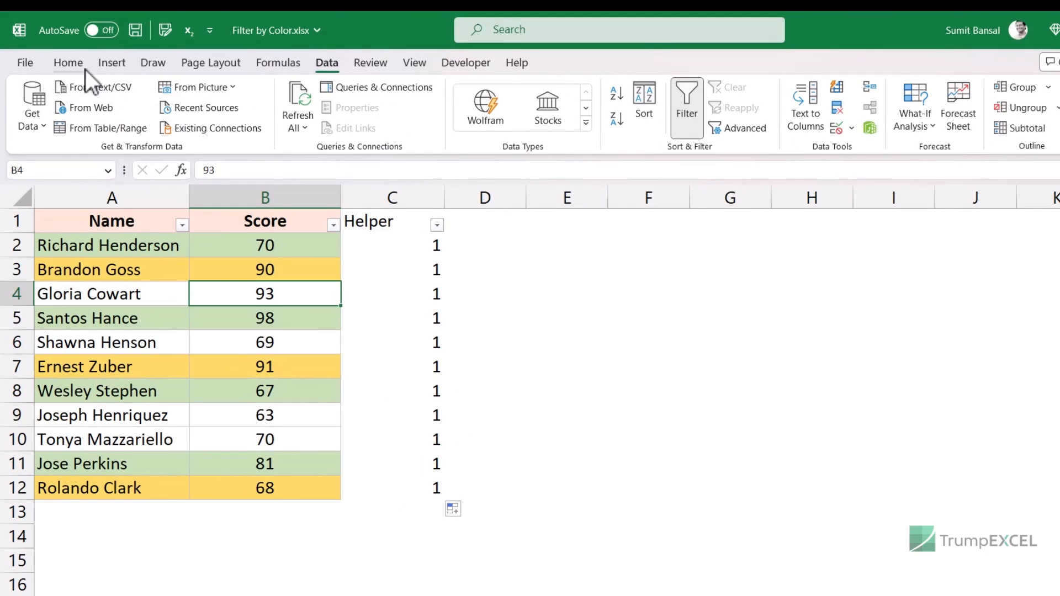
left_click(68, 63)
left_click(293, 120)
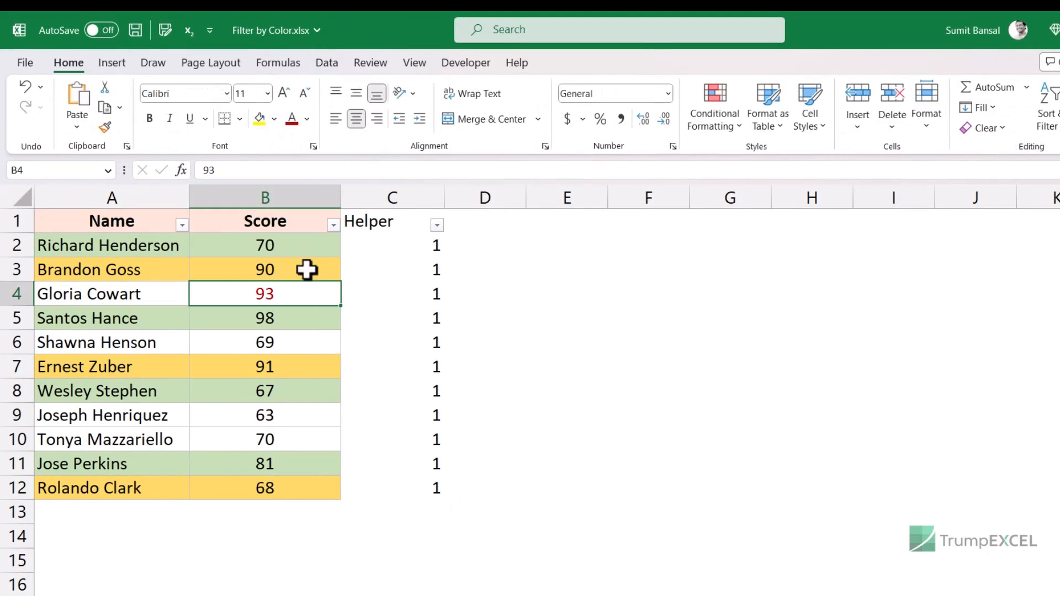
left_click(298, 347)
key("F4")
key("Down")
key("Down")
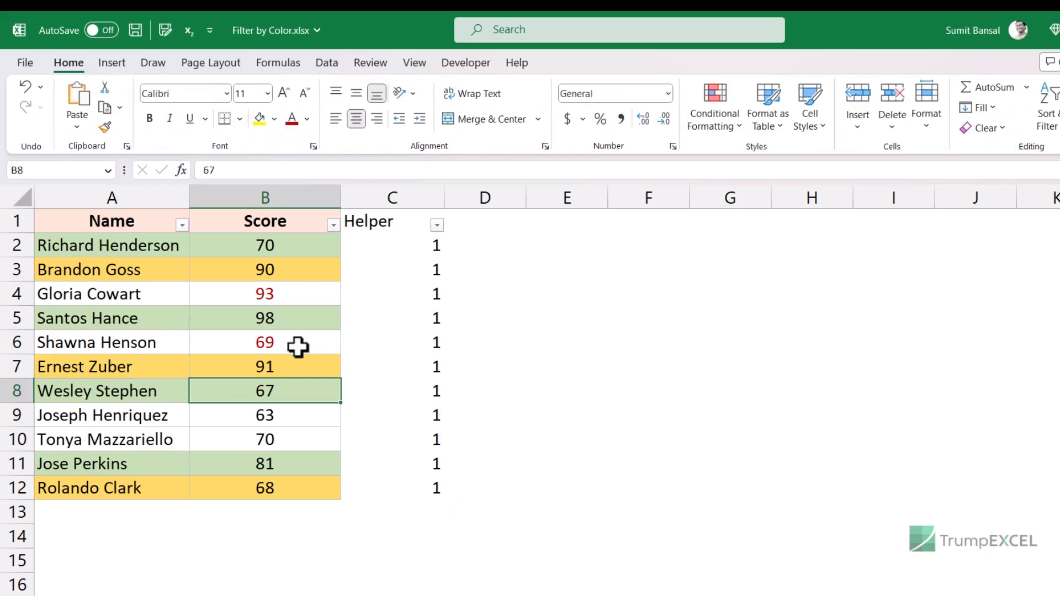
key("F4")
key("Down")
key("Down")
key("Down")
key("F4")
key("Up")
key("Up")
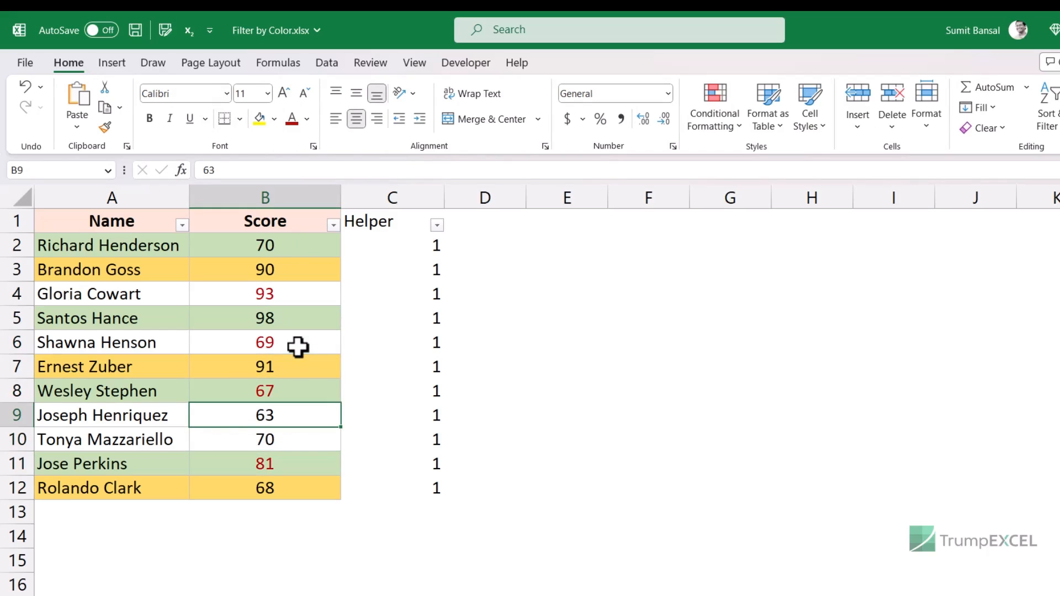
Refill the GetCellFontColor formula from C2 down to C12 to refresh the Helper values, and select C4.
left_click(420, 247)
double_click(422, 245)
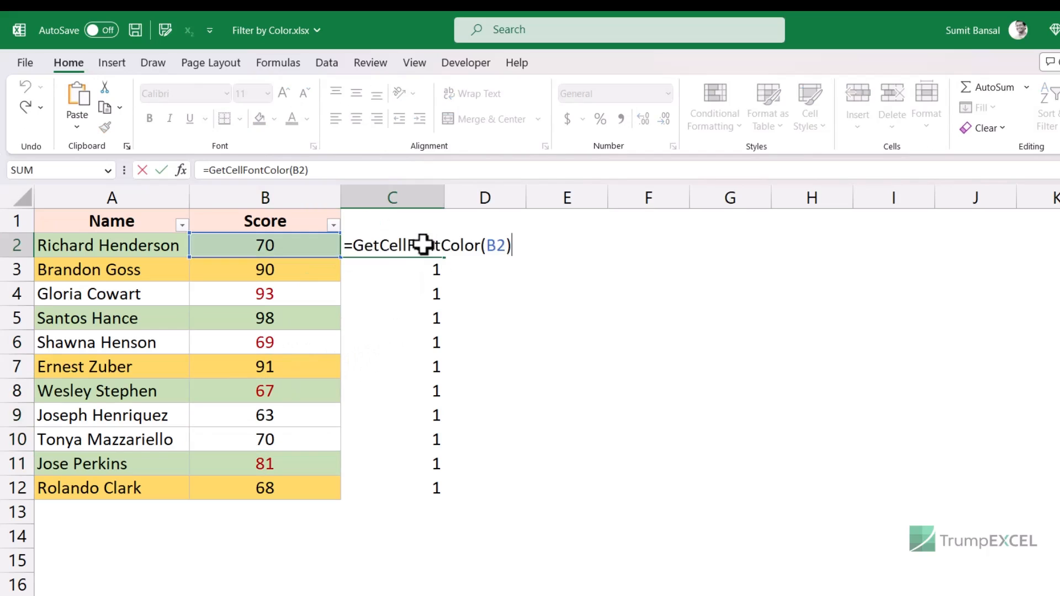
key("Escape")
double_click(445, 257)
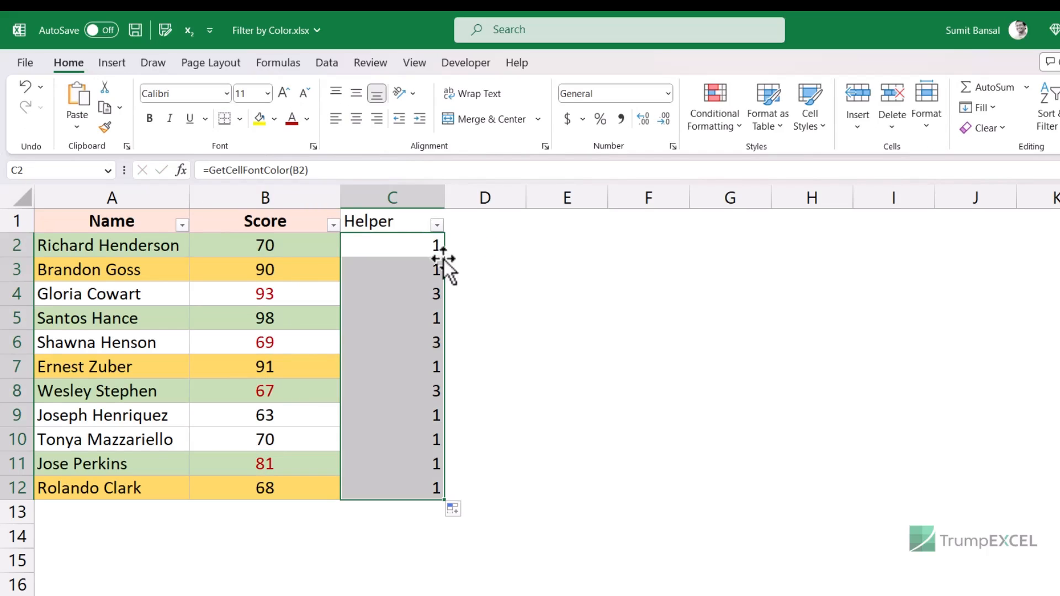
left_click(387, 295)
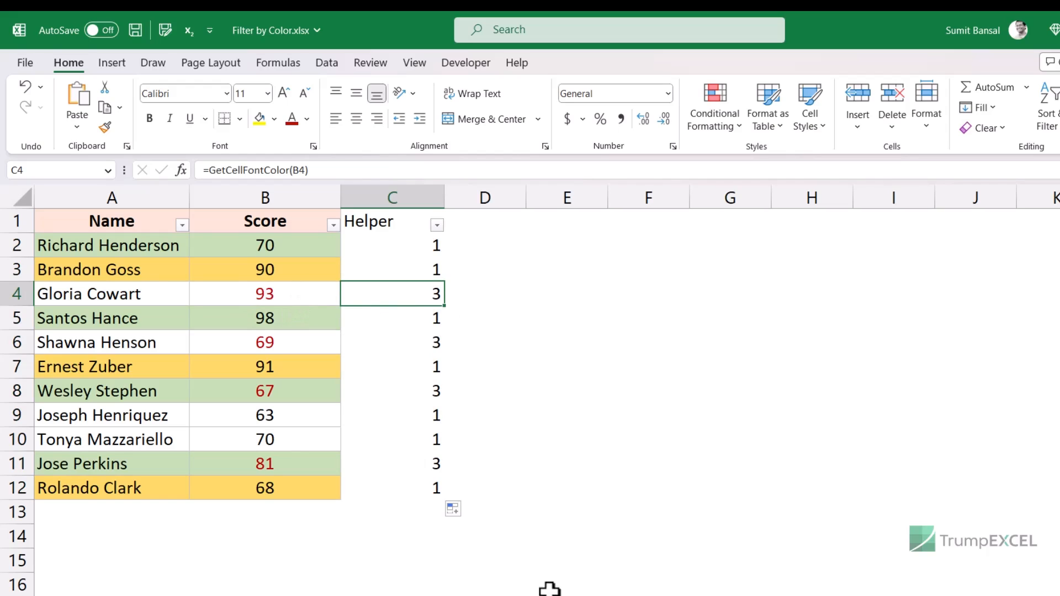
Switch to Notepad, highlight the full GetCellColor function code, and minimize the Notepad window.
mouse_move(549, 588)
left_click(549, 557)
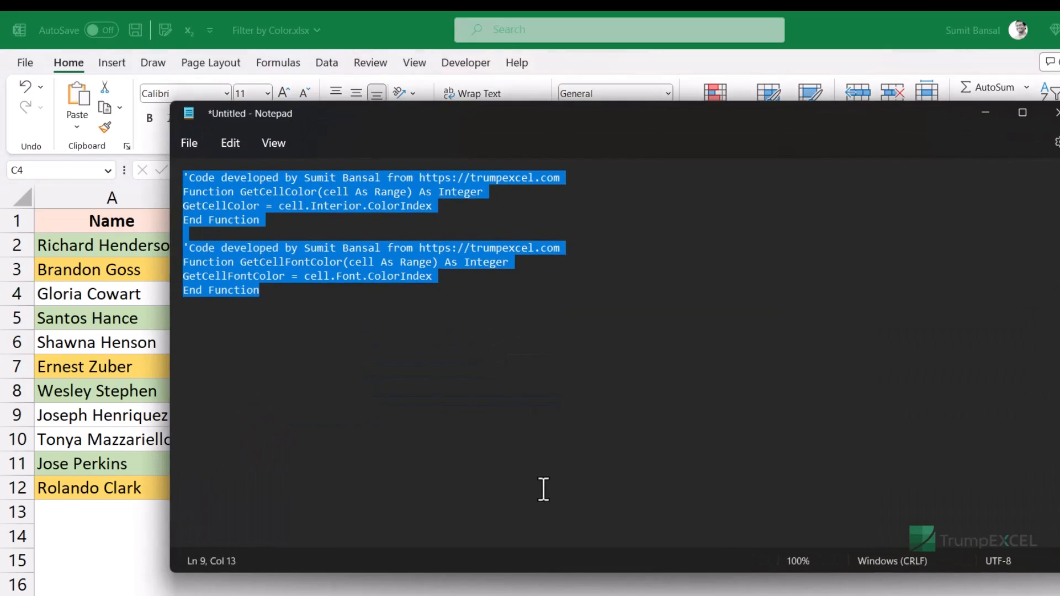
left_click(284, 224)
left_click_drag(278, 222, 191, 182)
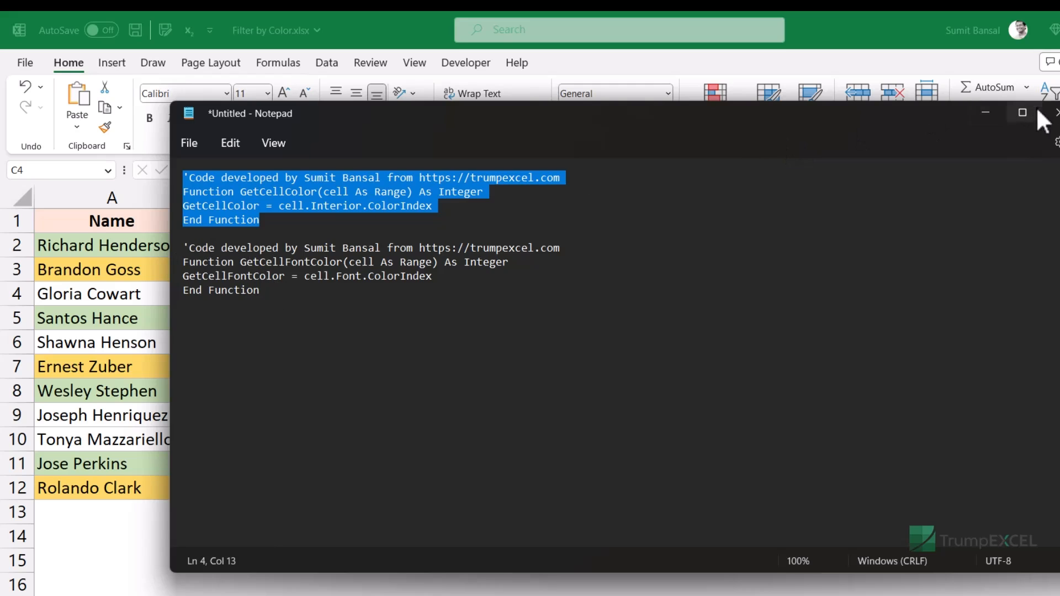
left_click(988, 113)
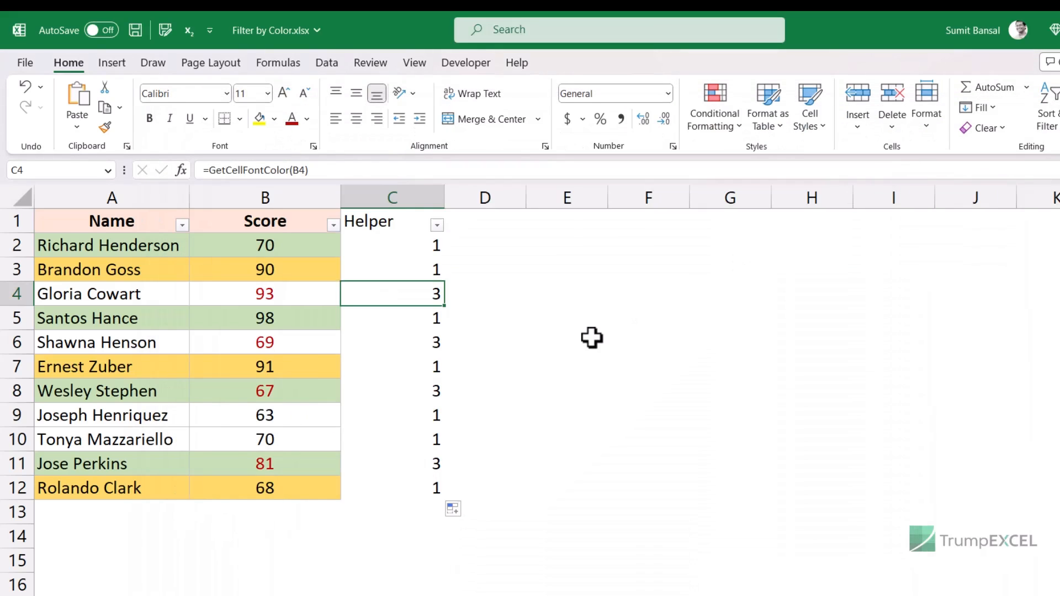